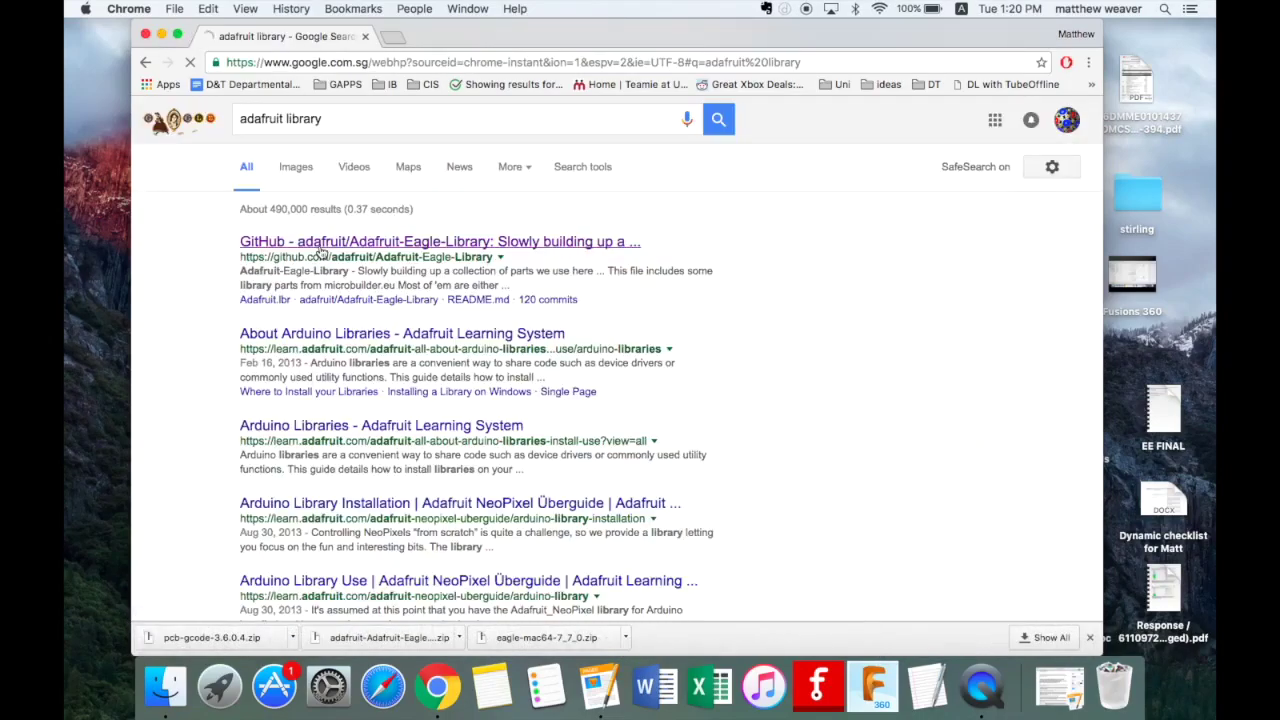
- Open the Adafruit-Eagle-Library GitHub repository page from the search results
left_click(319, 244)
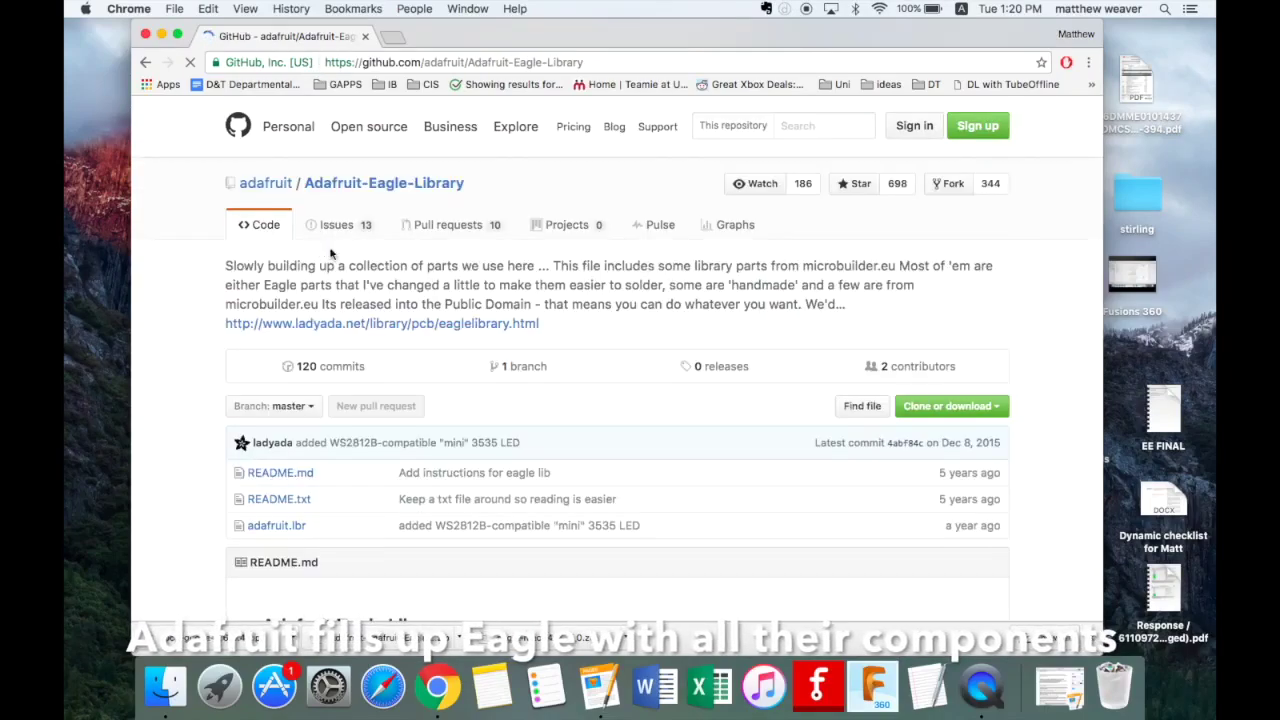
- Read the README's Installation section, then minimize Chrome to reveal the Documents folder
scroll(735, 430, "down", 5)
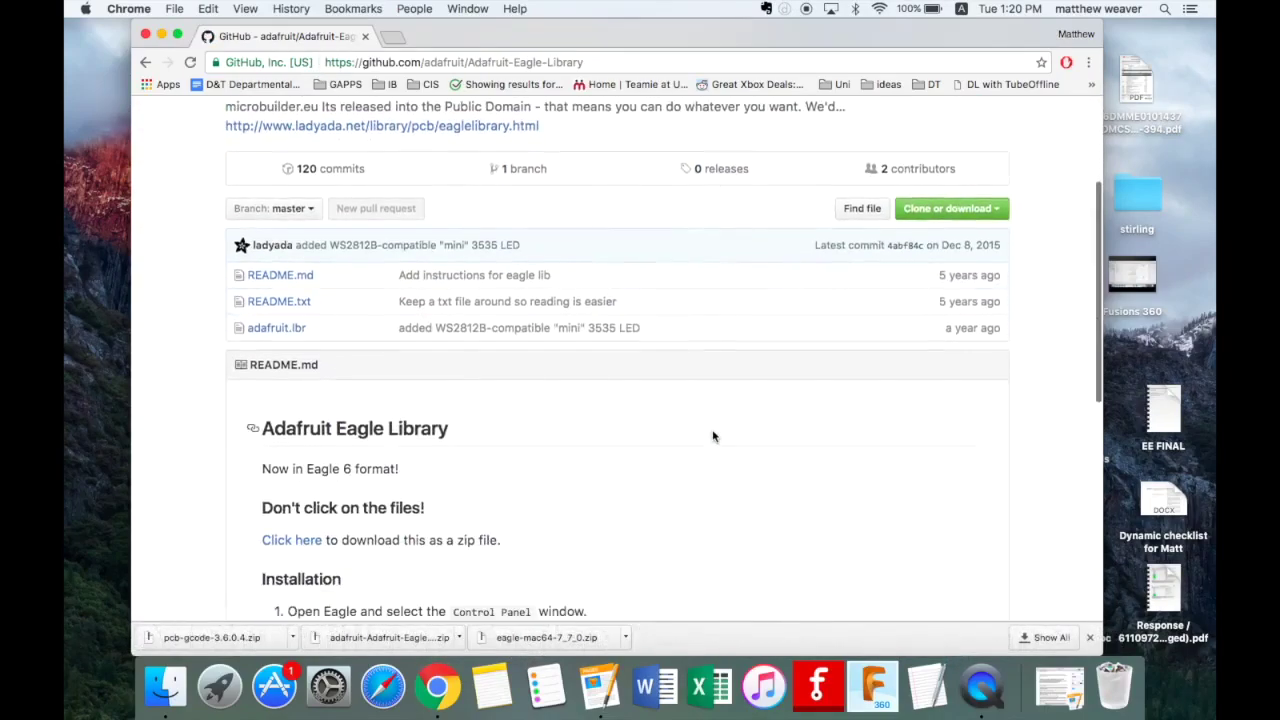
scroll(713, 436, "up", 1)
scroll(713, 436, "down", 4)
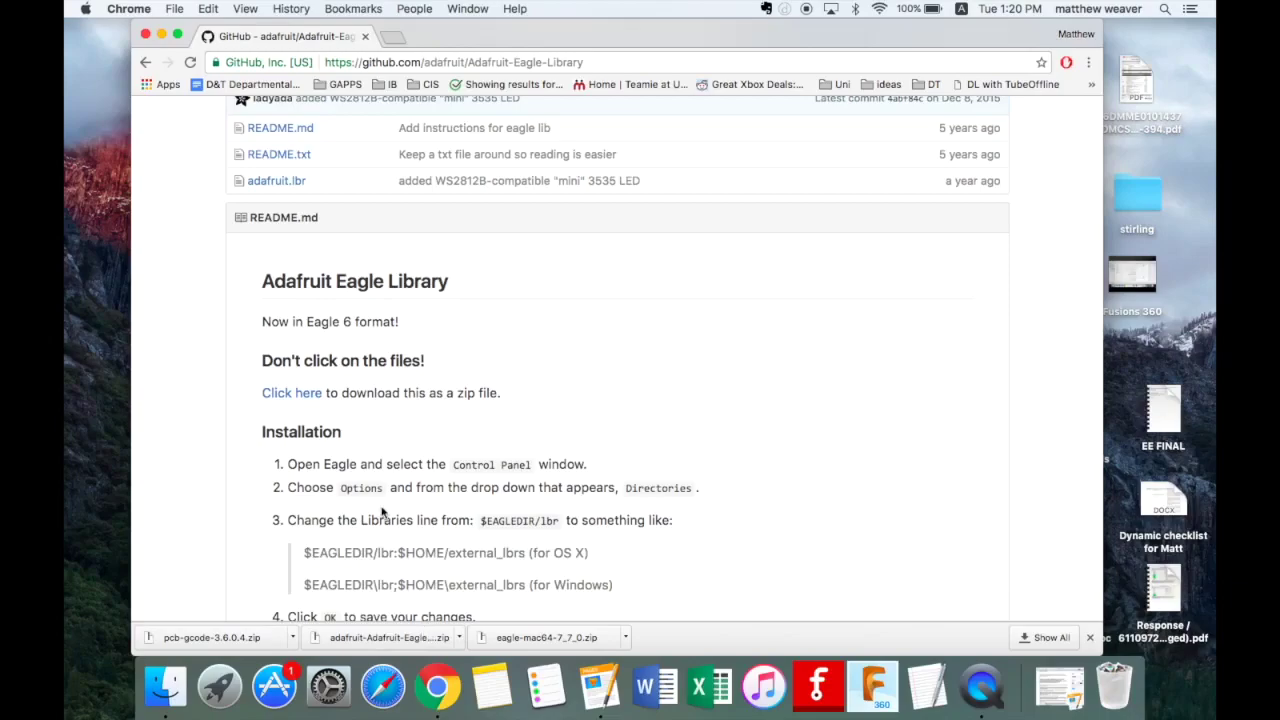
left_click(163, 37)
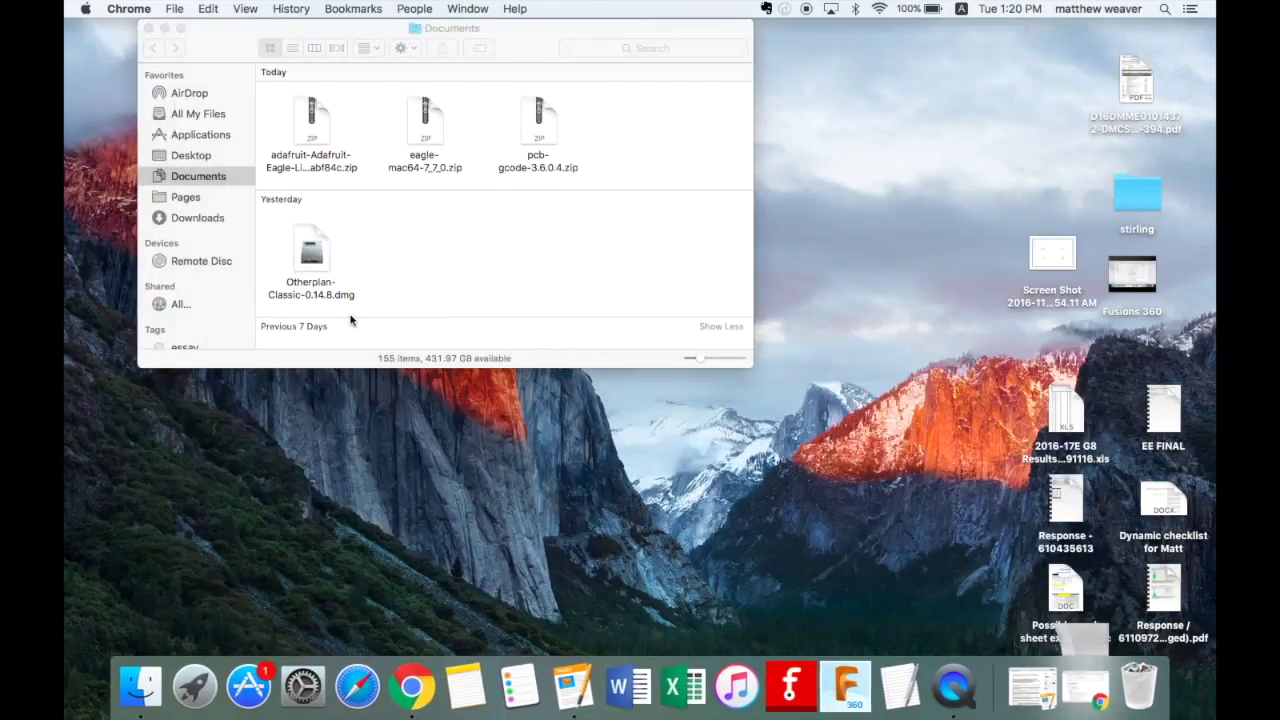
- Extract the EAGLE 7.7.0, pcb-gcode and Adafruit library zip downloads
double_click(424, 140)
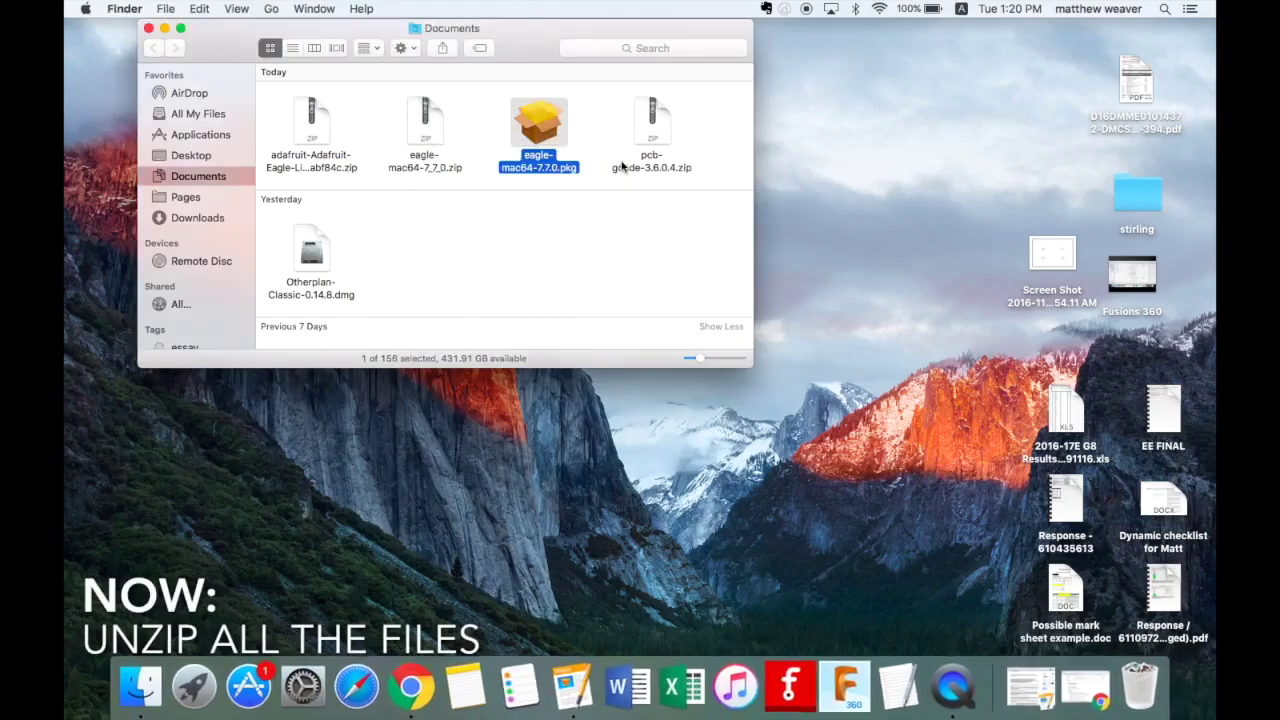
double_click(648, 124)
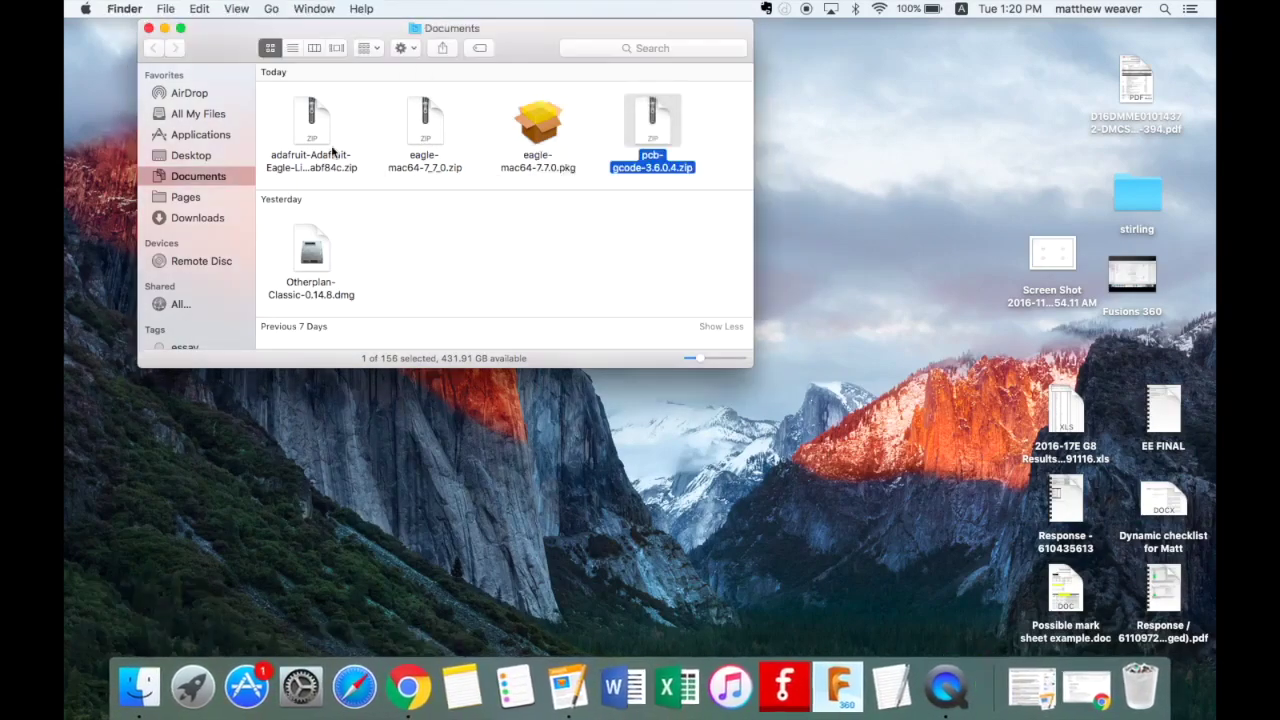
double_click(319, 126)
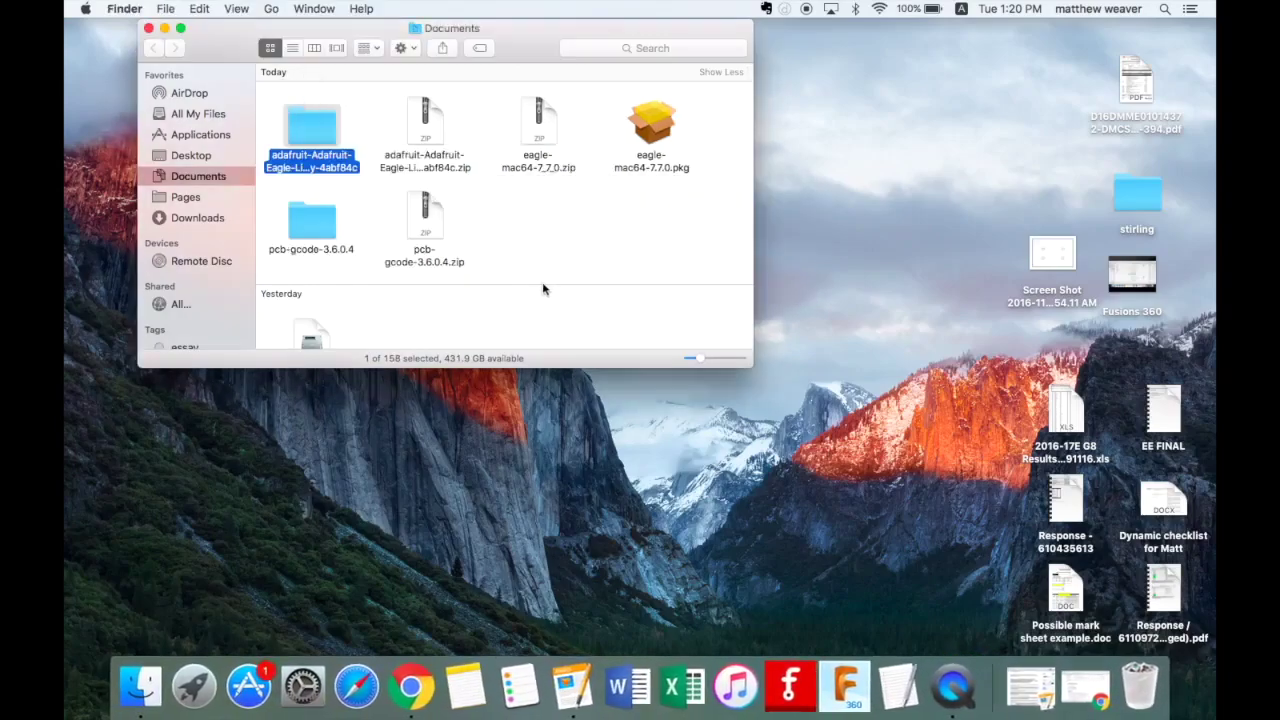
- Delete the three zip files and launch the eagle-mac64-7.7.0.pkg installer
left_click_drag(557, 233, 424, 124)
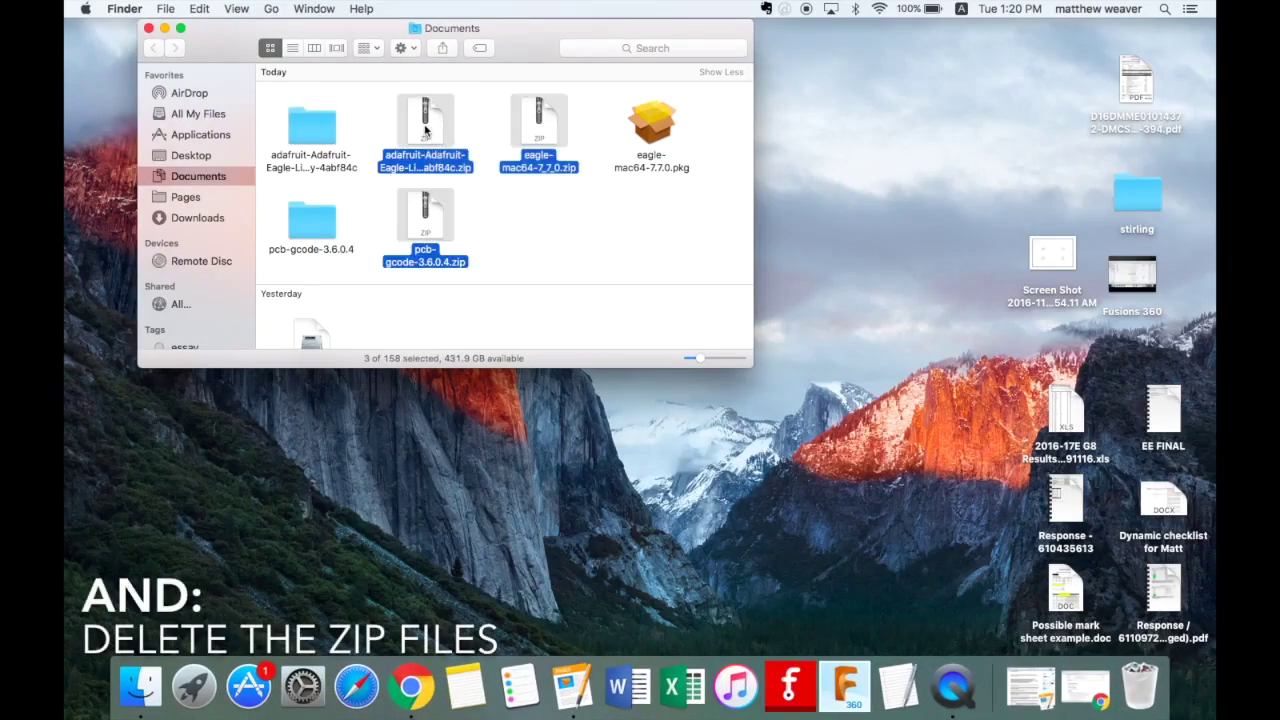
key("super+BackSpace")
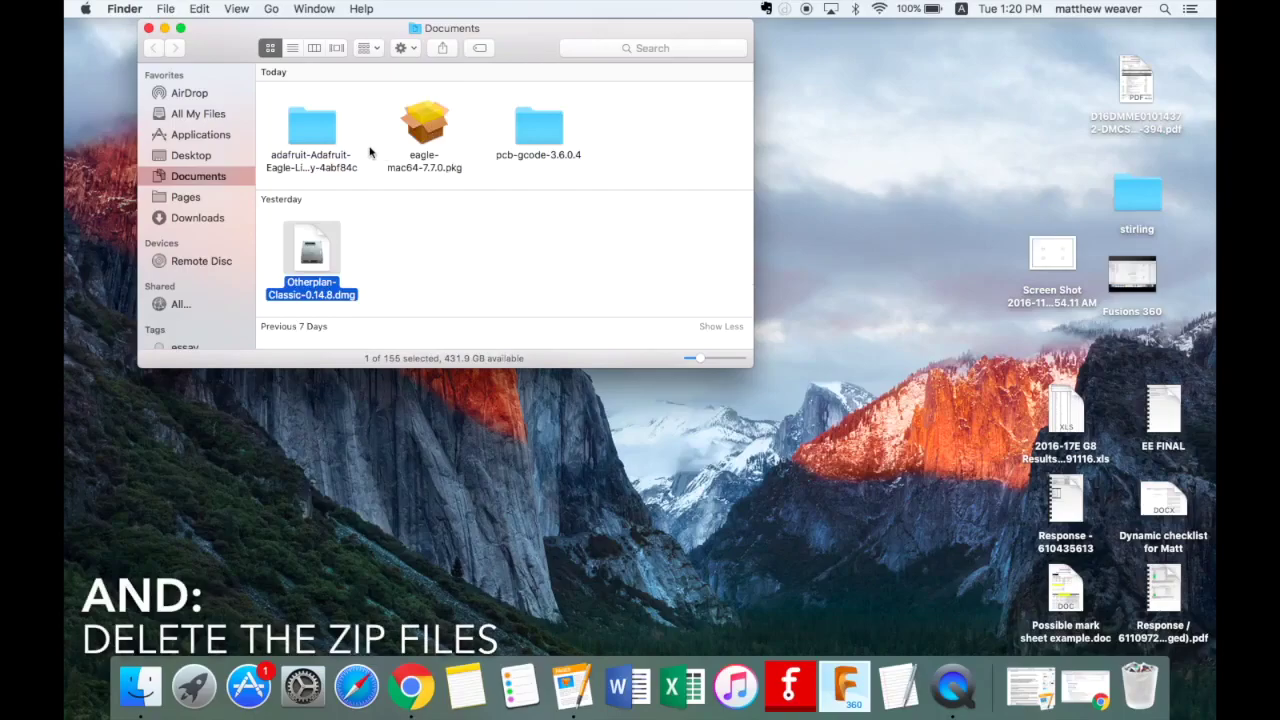
double_click(443, 128)
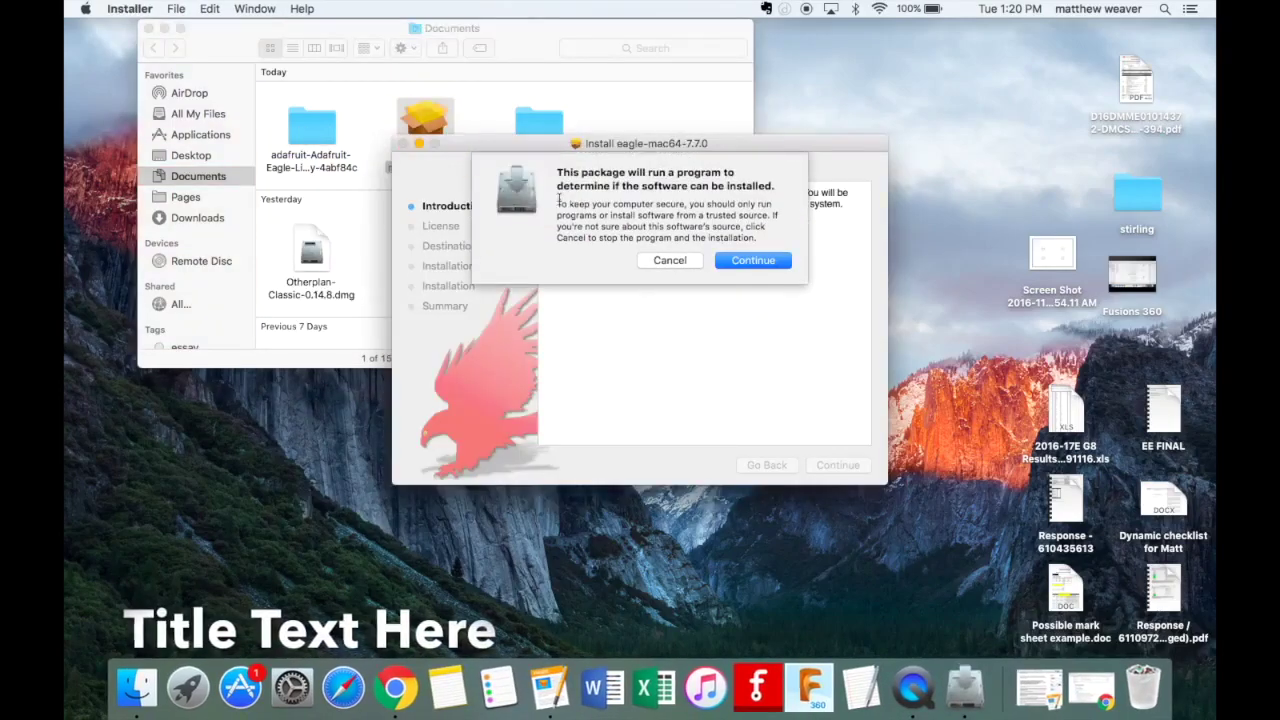
- Install EAGLE 7.7.0, accepting the license agreement, and close the finished installer
left_click(749, 262)
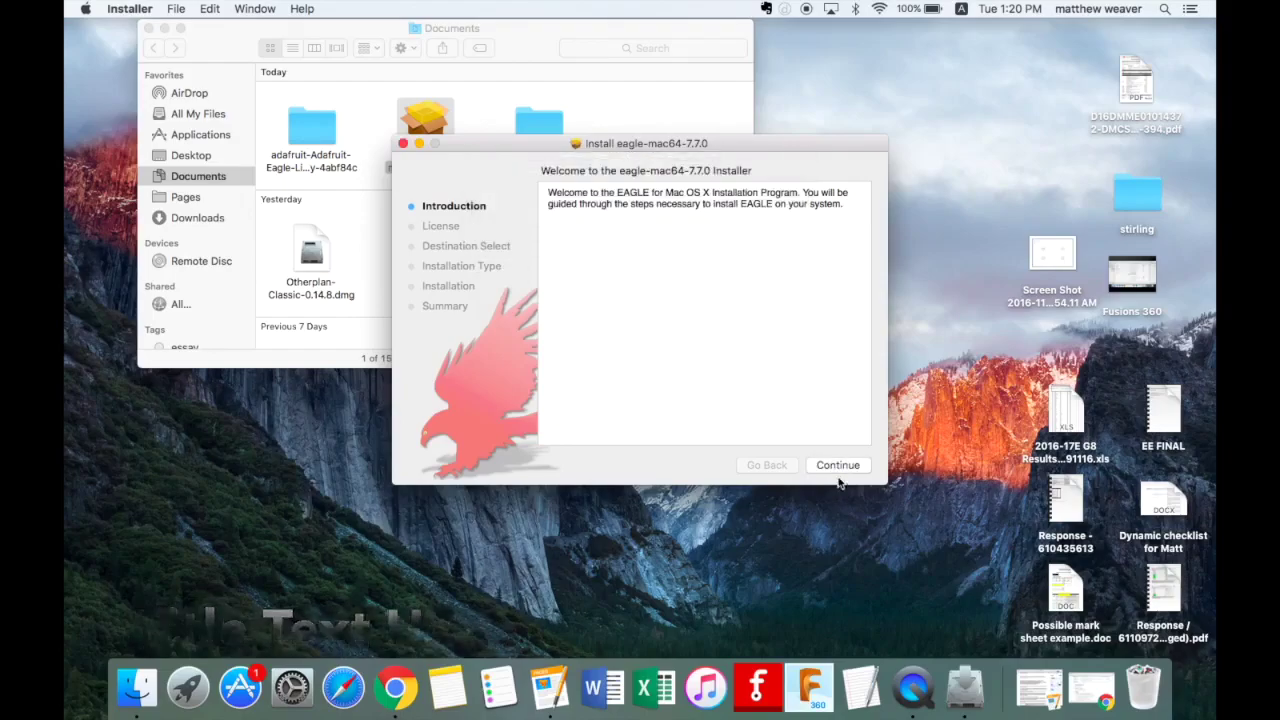
left_click(838, 466)
left_click(838, 466)
left_click(815, 272)
left_click(841, 465)
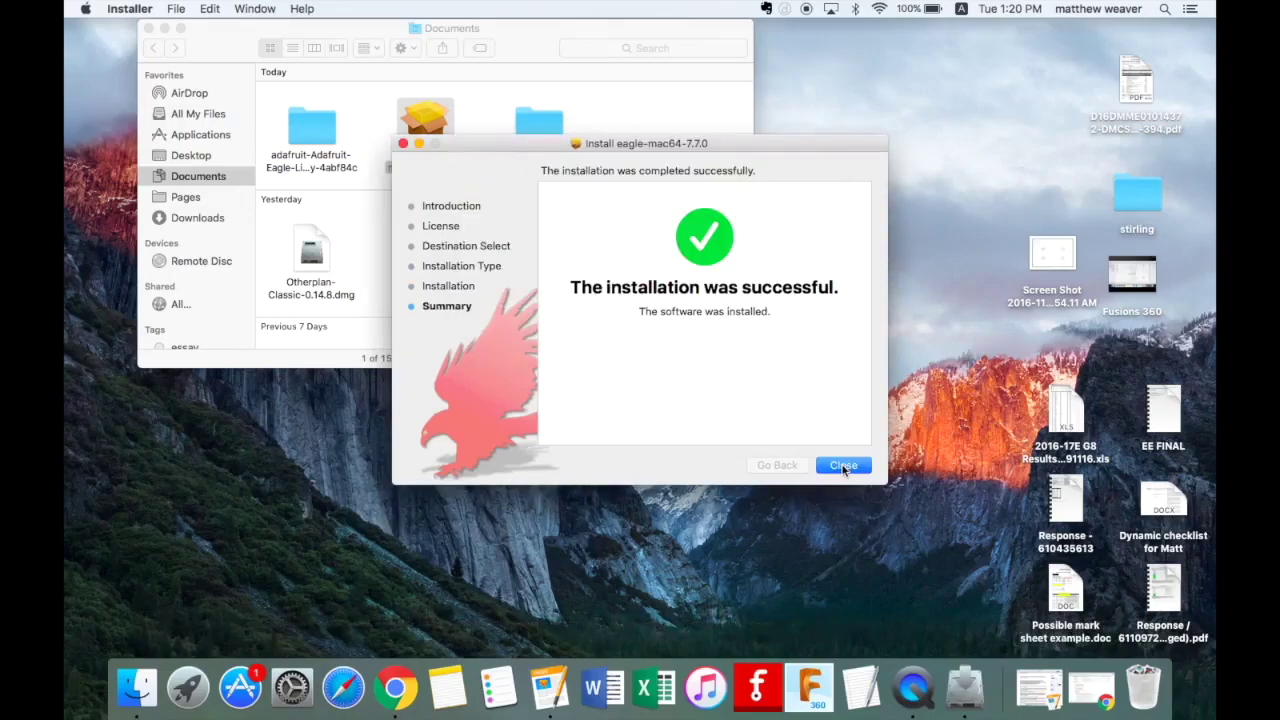
left_click(843, 465)
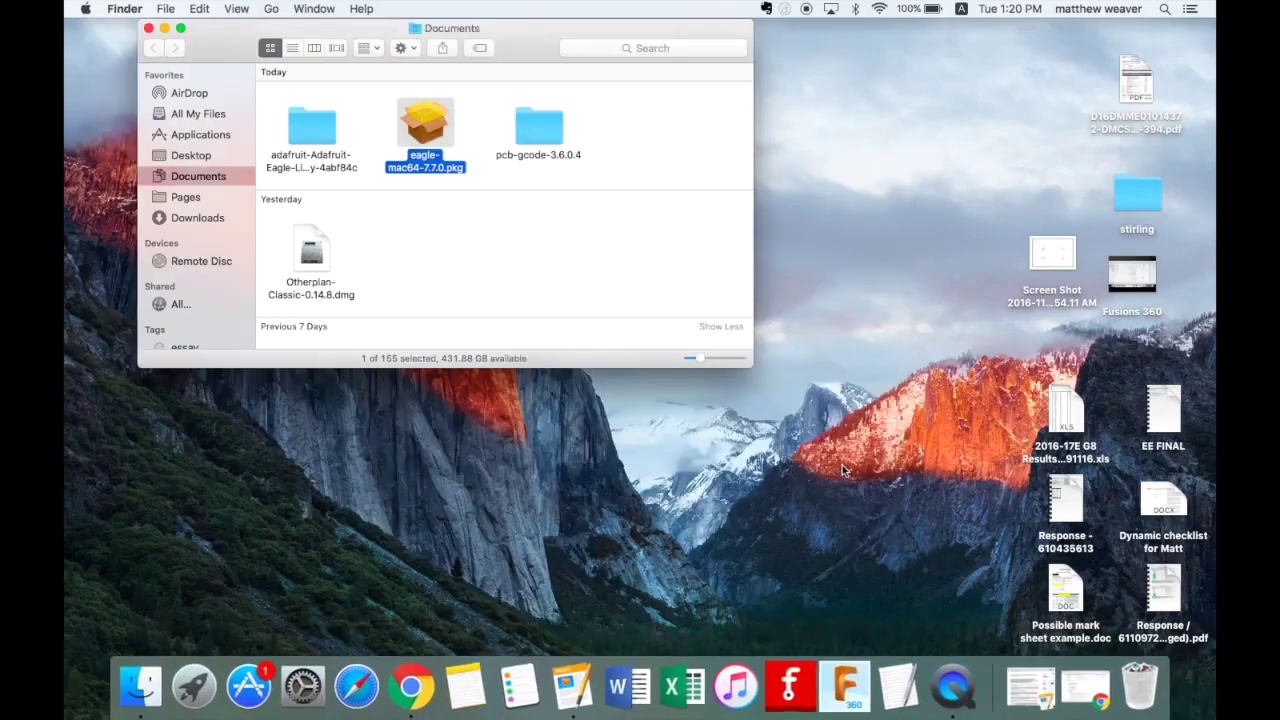
- Launch EAGLE 7.7.0 through Spotlight search
left_click(1164, 8)
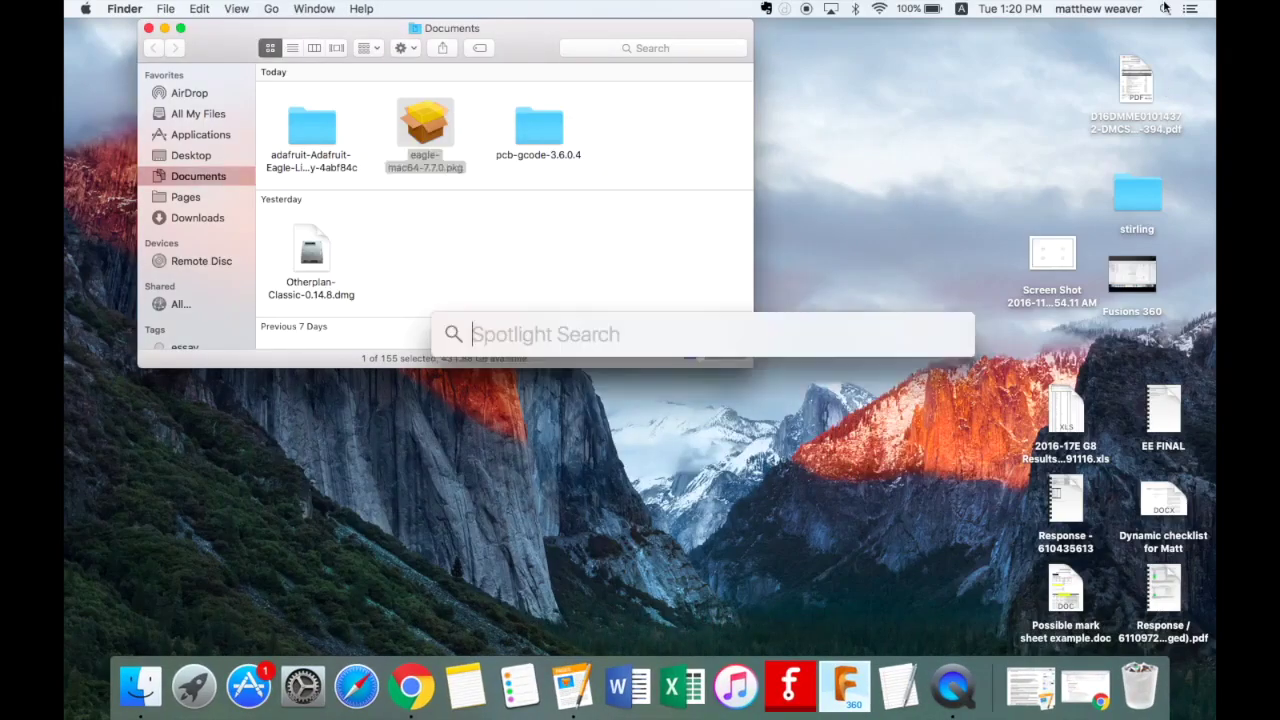
type("ea")
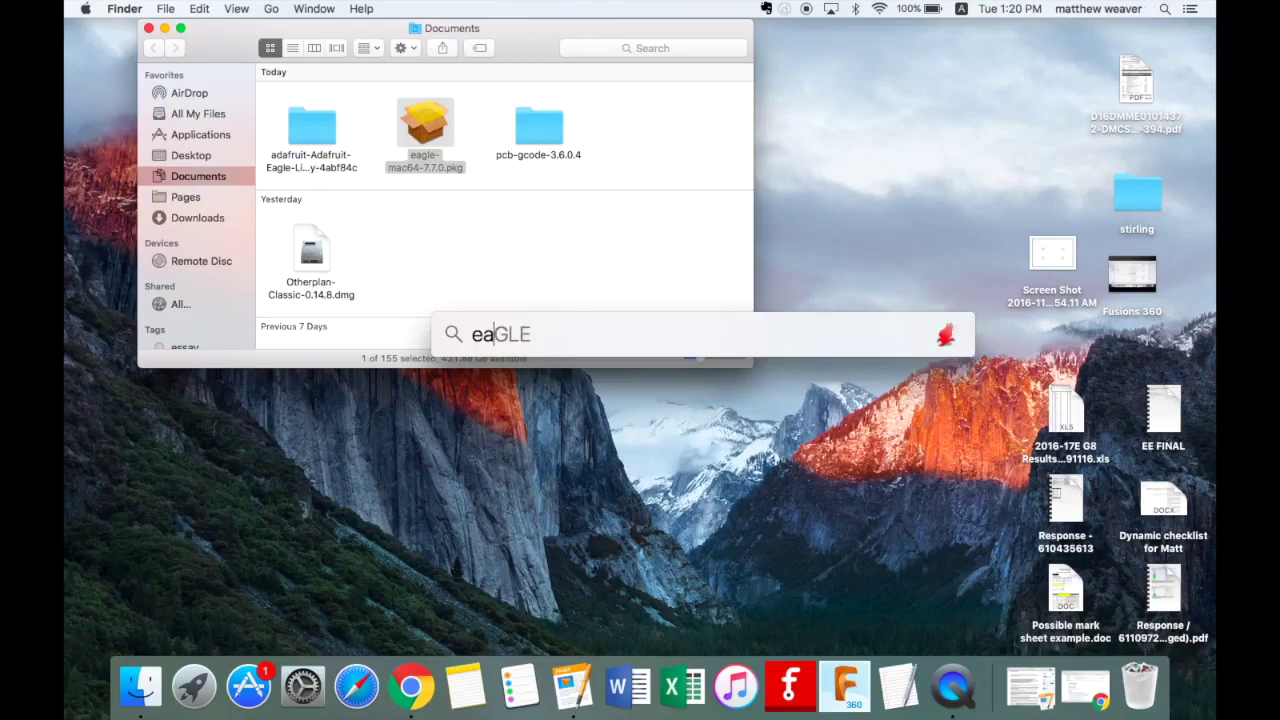
key("Return")
left_click_drag(478, 233, 475, 232)
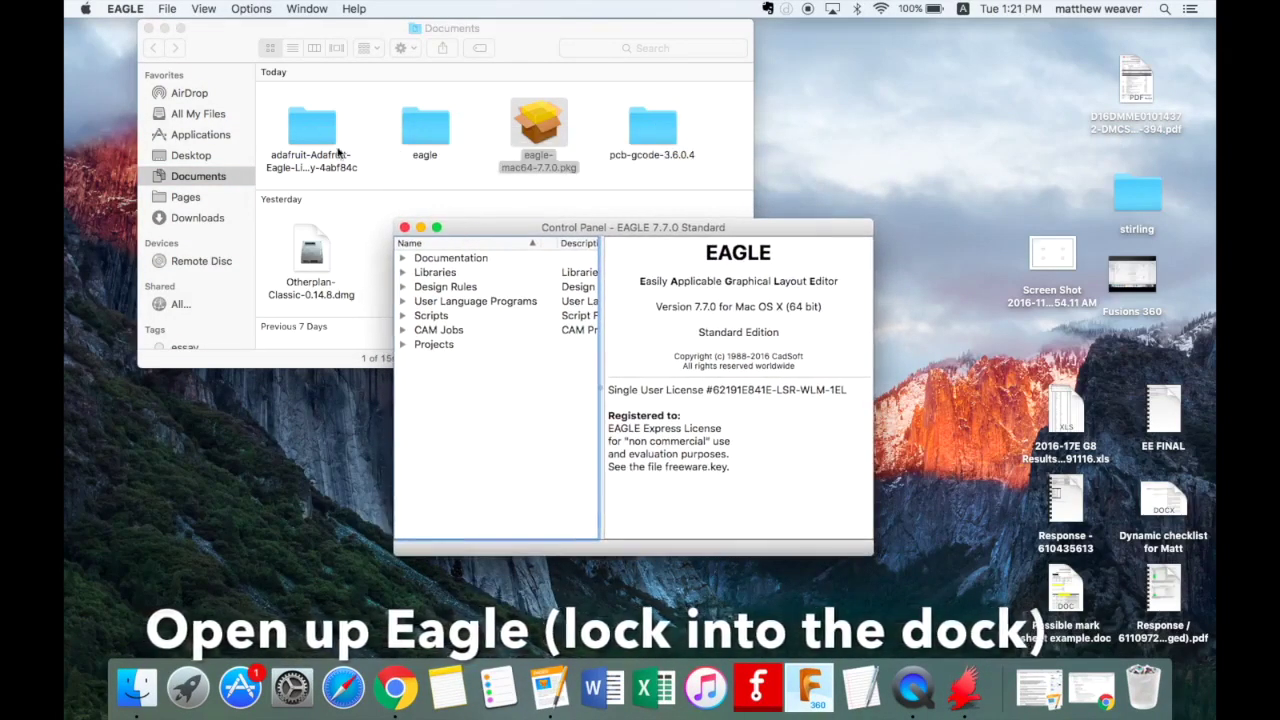
- Expand the Control Panel's Libraries branch to view elektro, element14, seeed and more
left_click(403, 273)
scroll(492, 318, "down", 20)
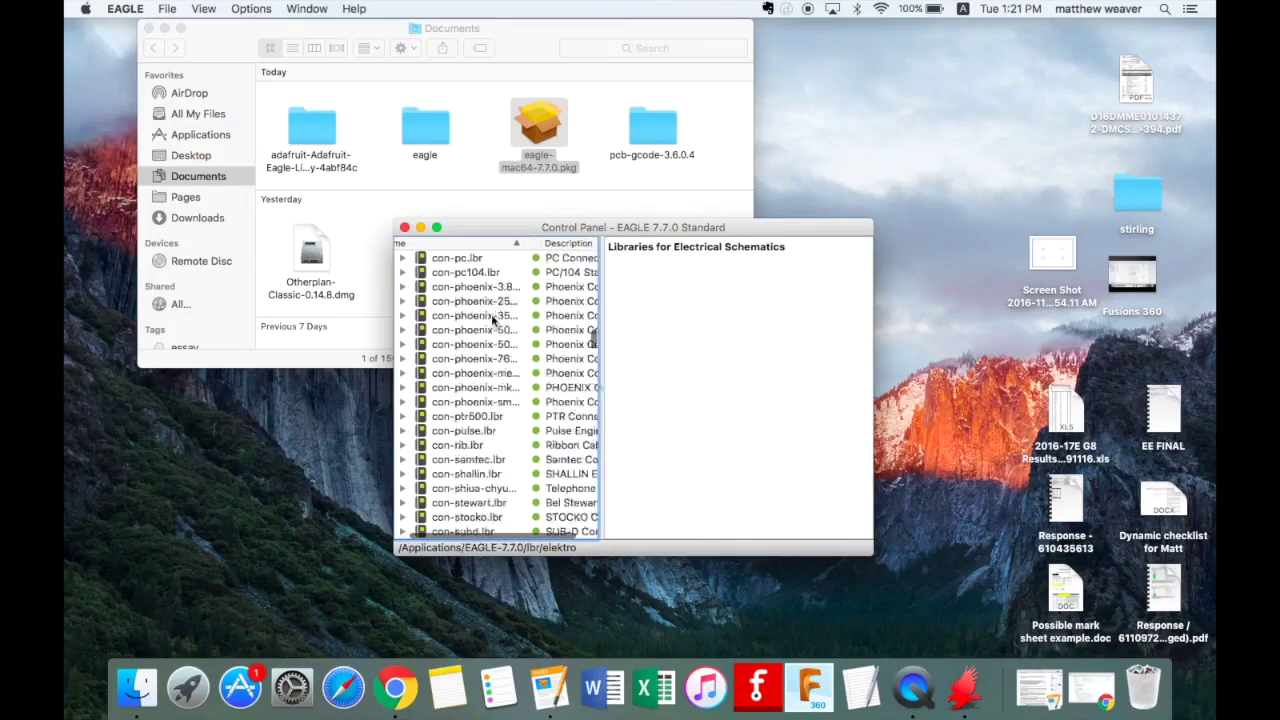
scroll(492, 318, "up", 20)
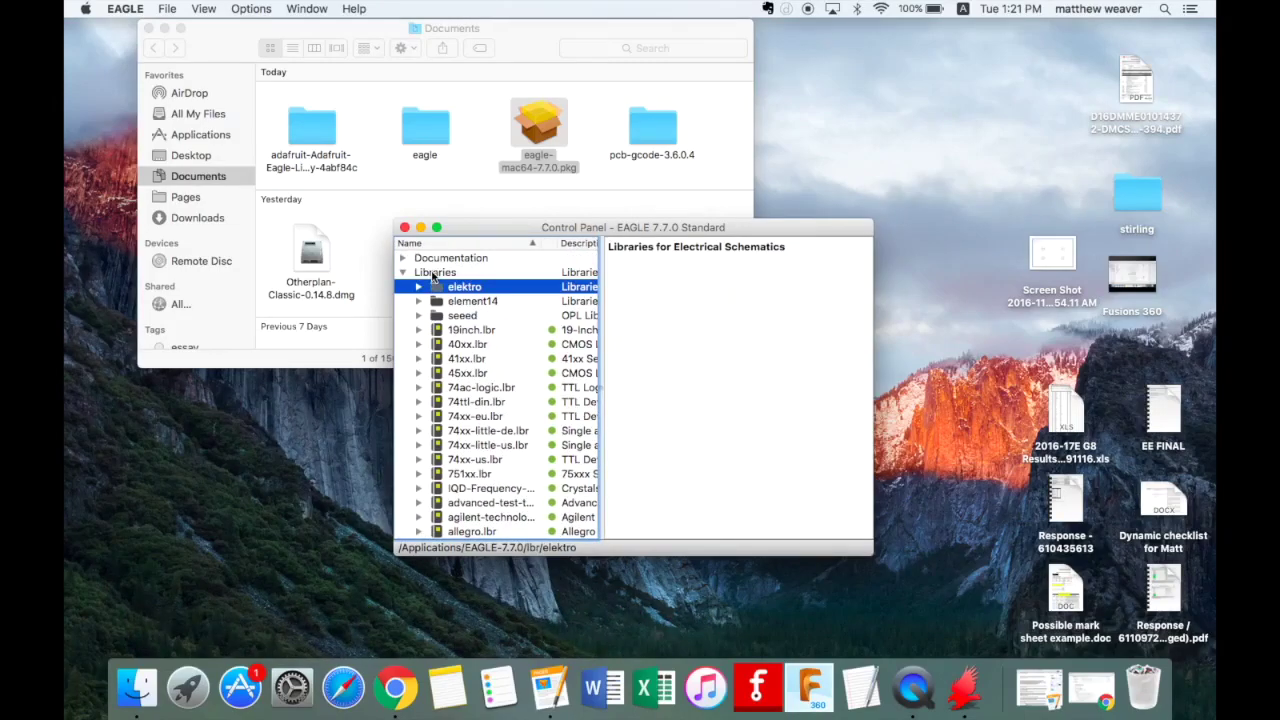
- Open Applications > EAGLE-7.7.0 > lbr in a new Finder window
left_click(403, 272)
left_click(263, 165)
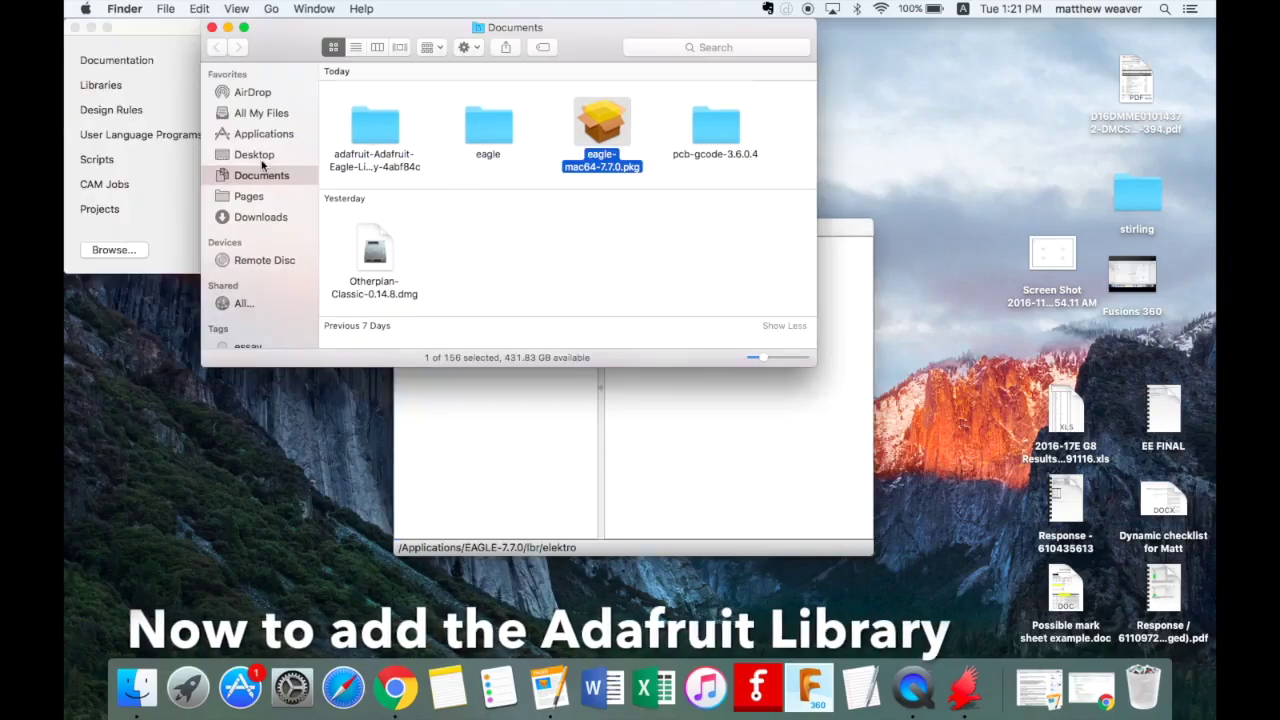
key("super+n")
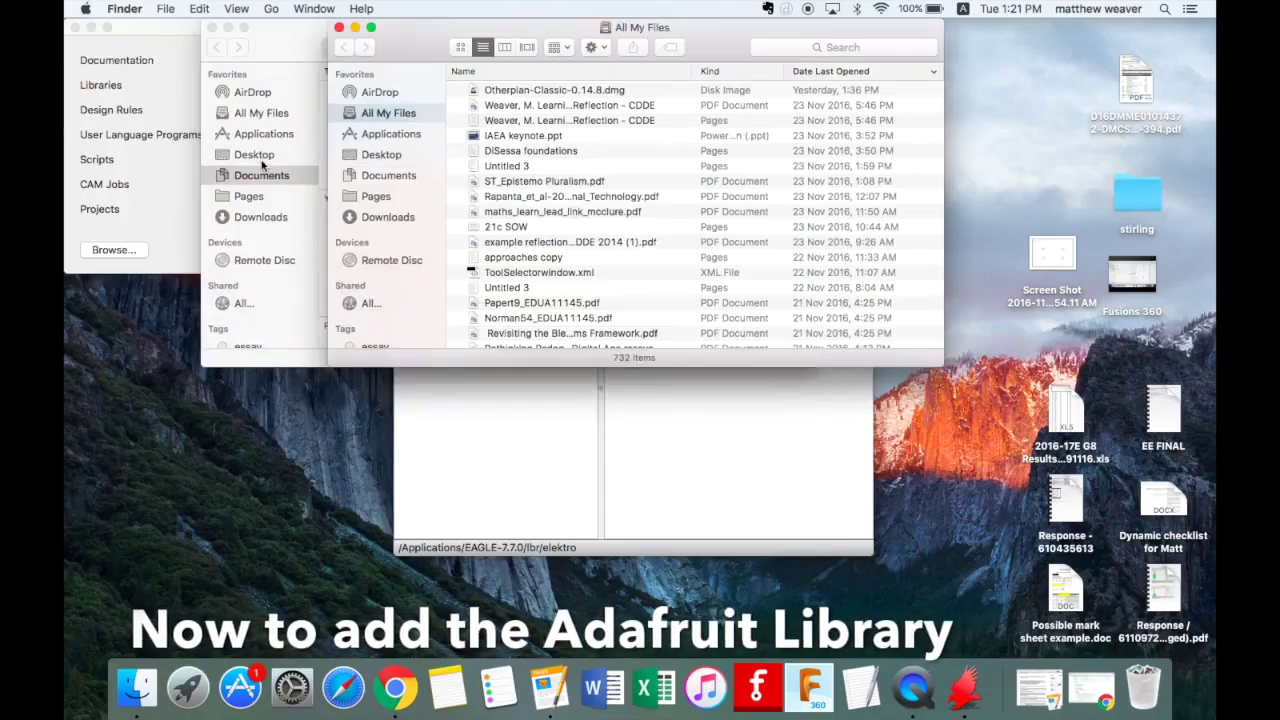
left_click(388, 137)
scroll(560, 180, "up", 10)
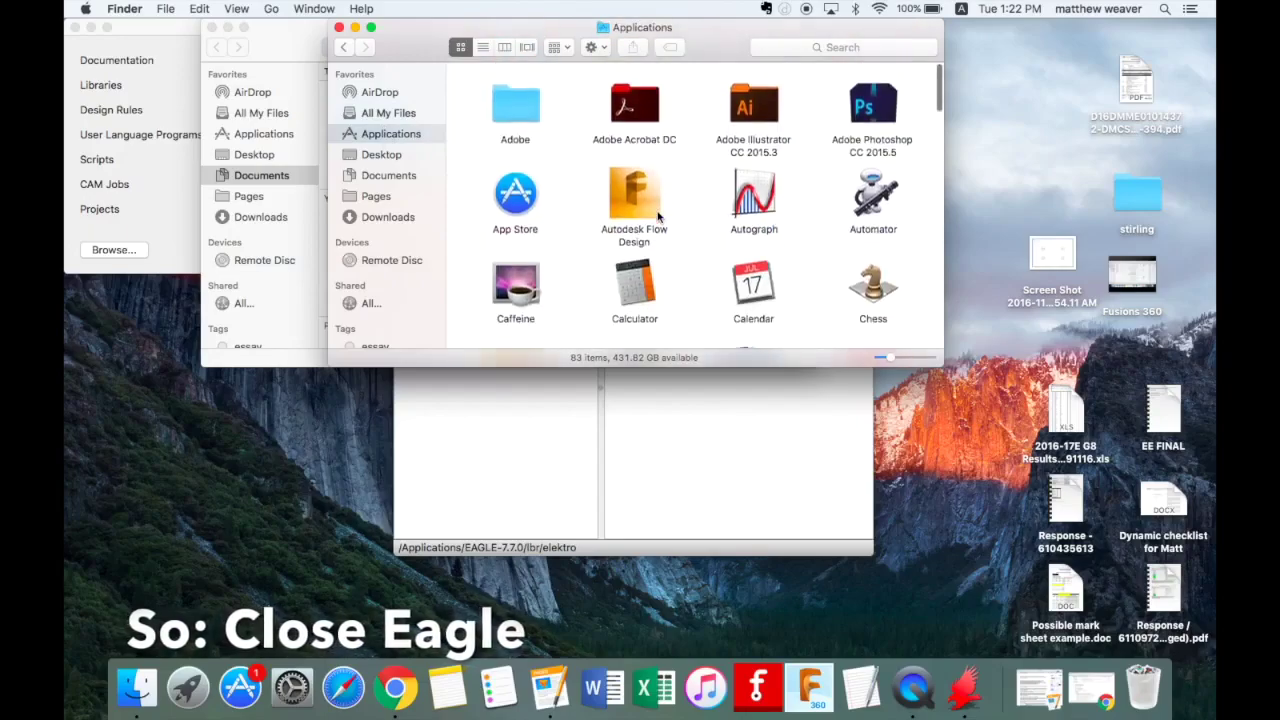
scroll(657, 216, "down", 3)
scroll(657, 216, "down", 3)
scroll(657, 216, "up", 1)
double_click(745, 100)
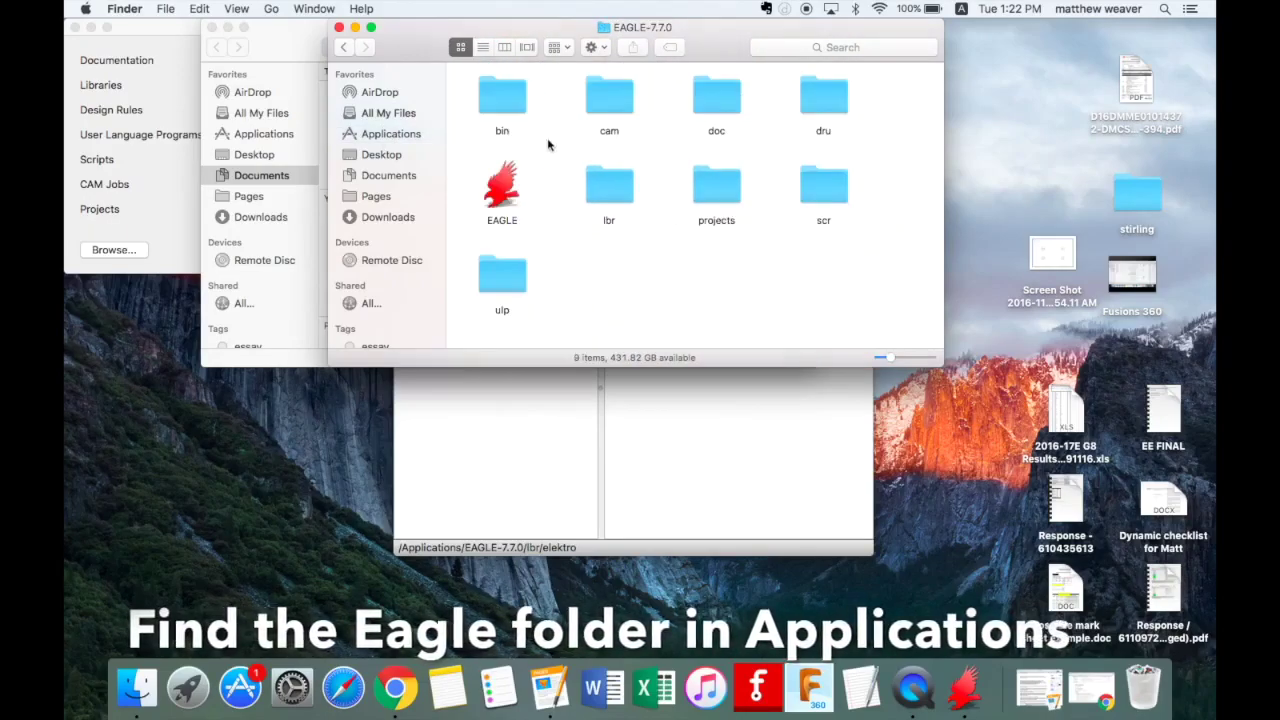
left_click(620, 187)
double_click(620, 187)
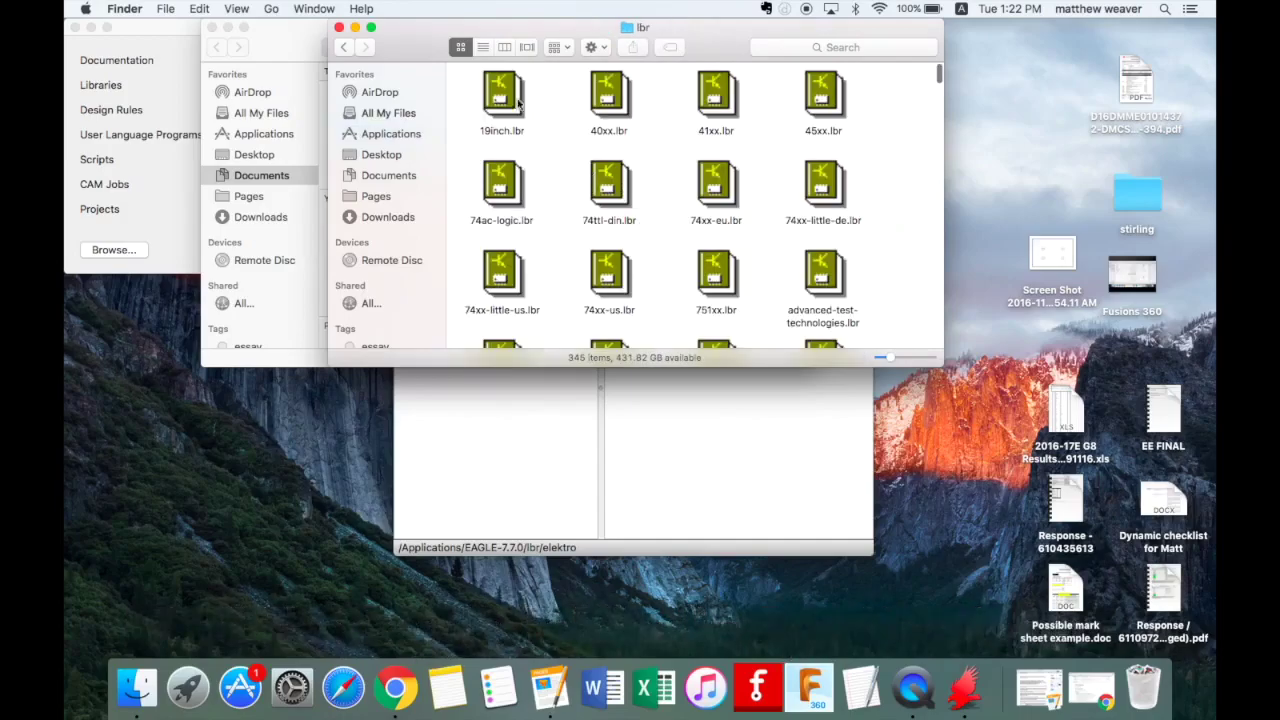
- Drag adafruit.lbr from the Adafruit library folder into the lbr folder, then restart EAGLE
left_click_drag(396, 45, 476, 5)
key("super+grave")
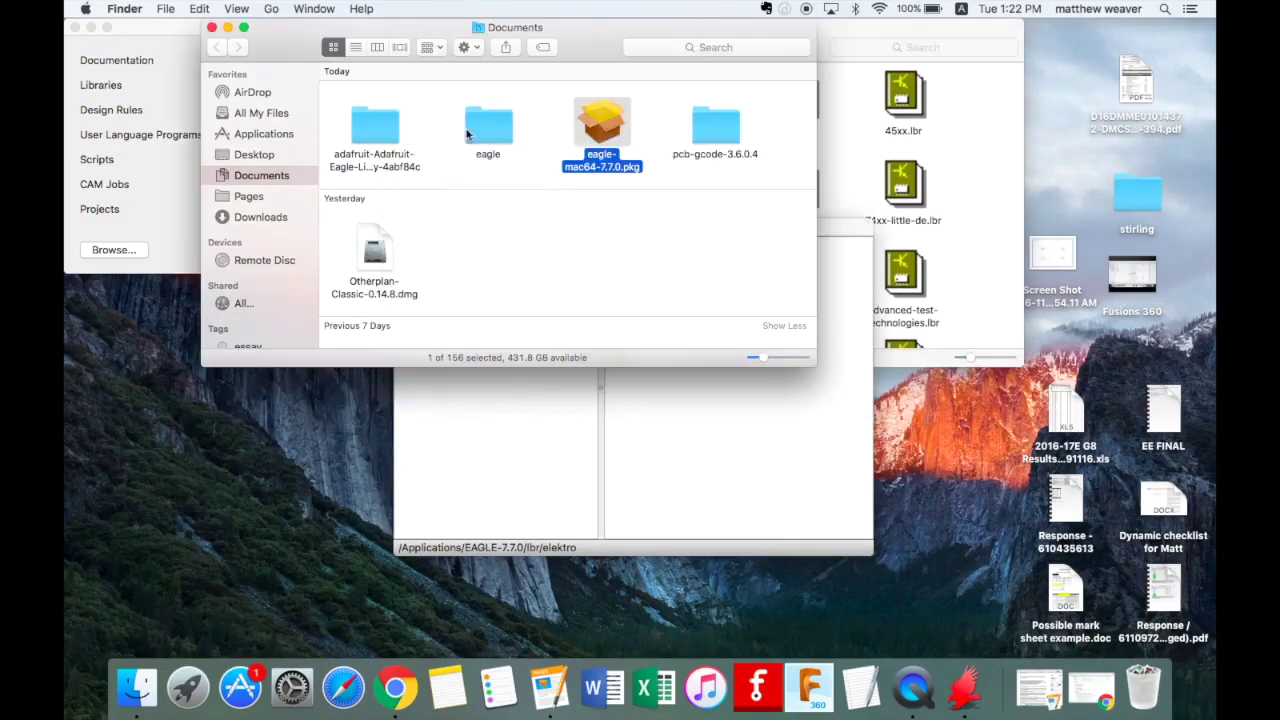
left_click(381, 116)
double_click(381, 116)
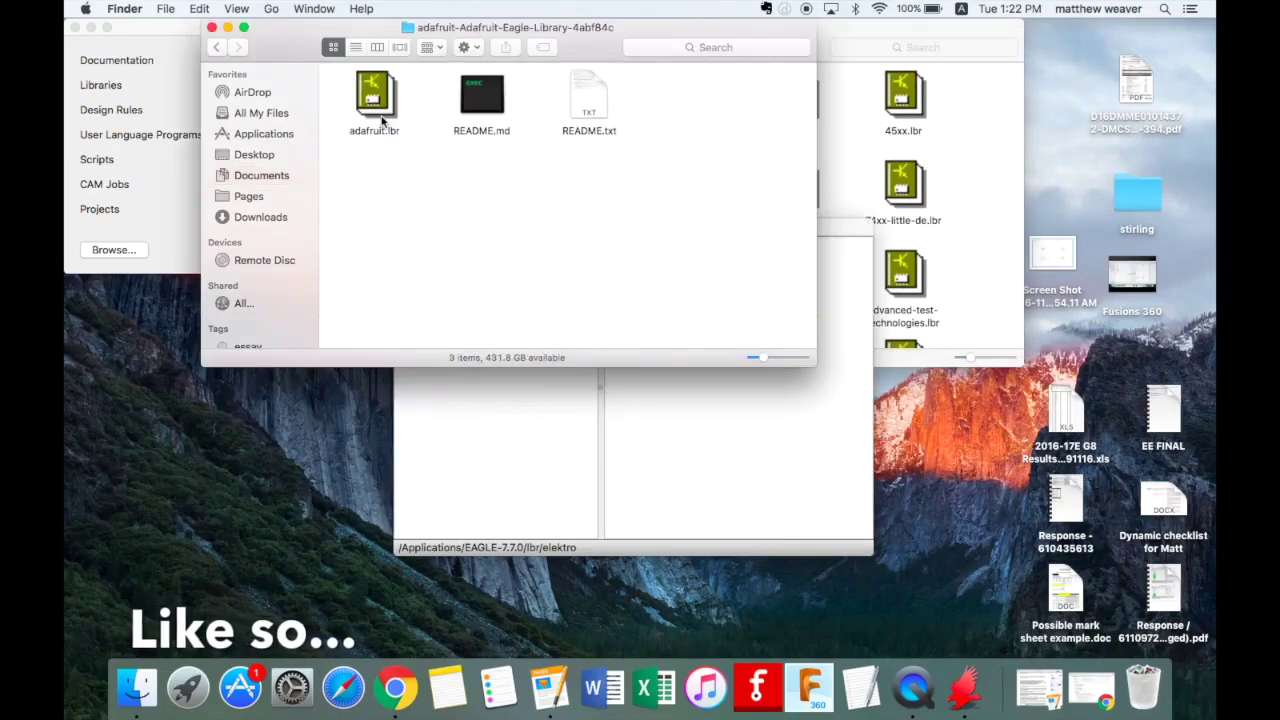
left_click_drag(371, 97, 978, 244)
left_click(963, 330)
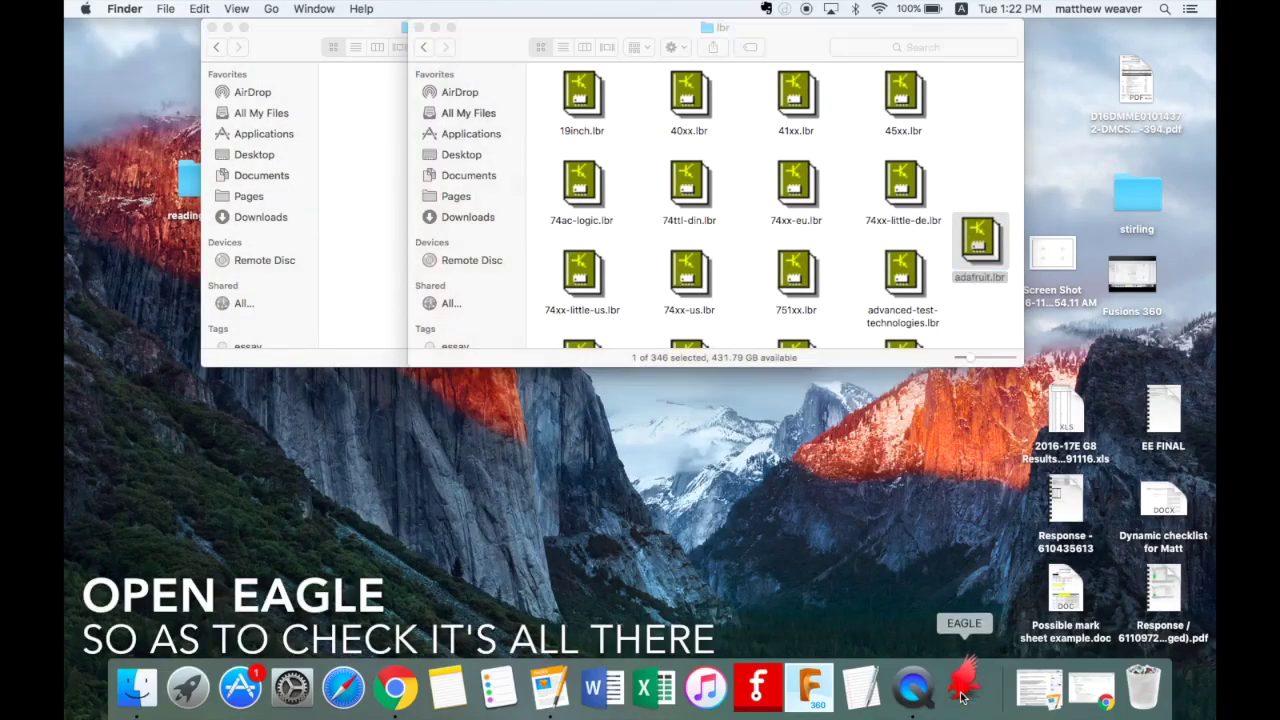
left_click(963, 686)
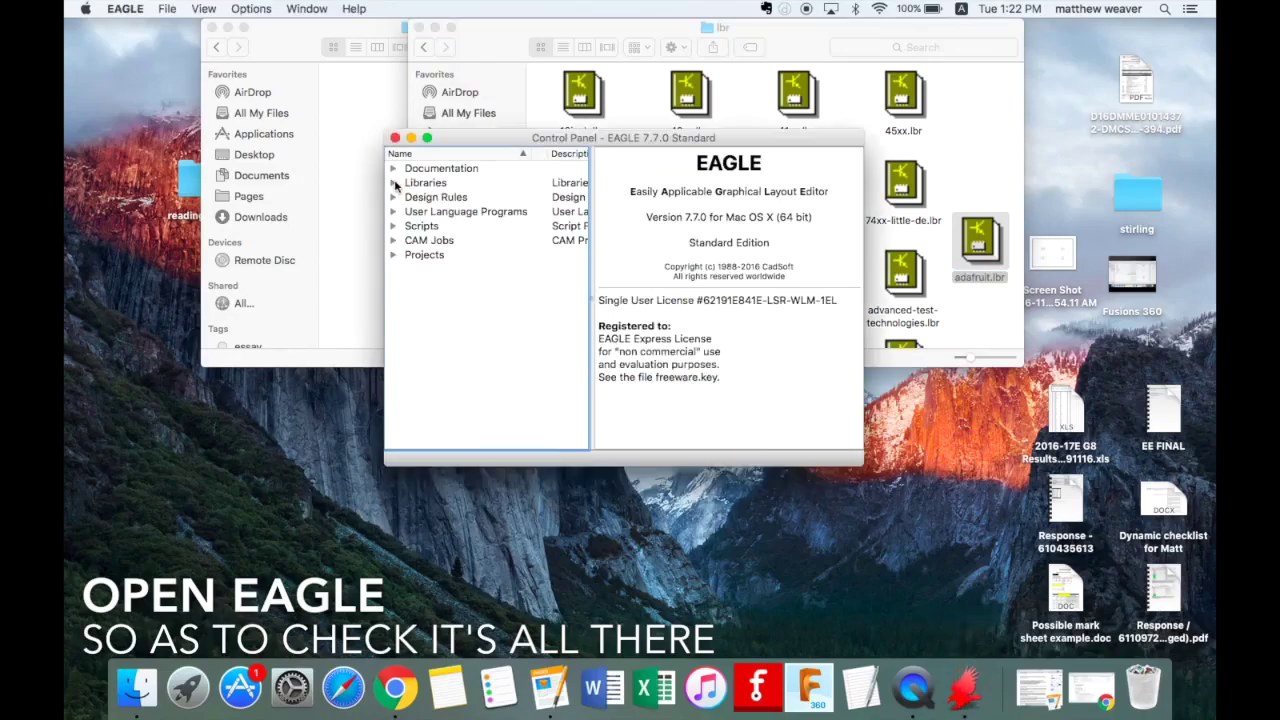
- Expand adafruit.lbr, preview its 1SS309 and *555 parts, then go up to the EAGLE-7.7.0 folder
left_click(393, 183)
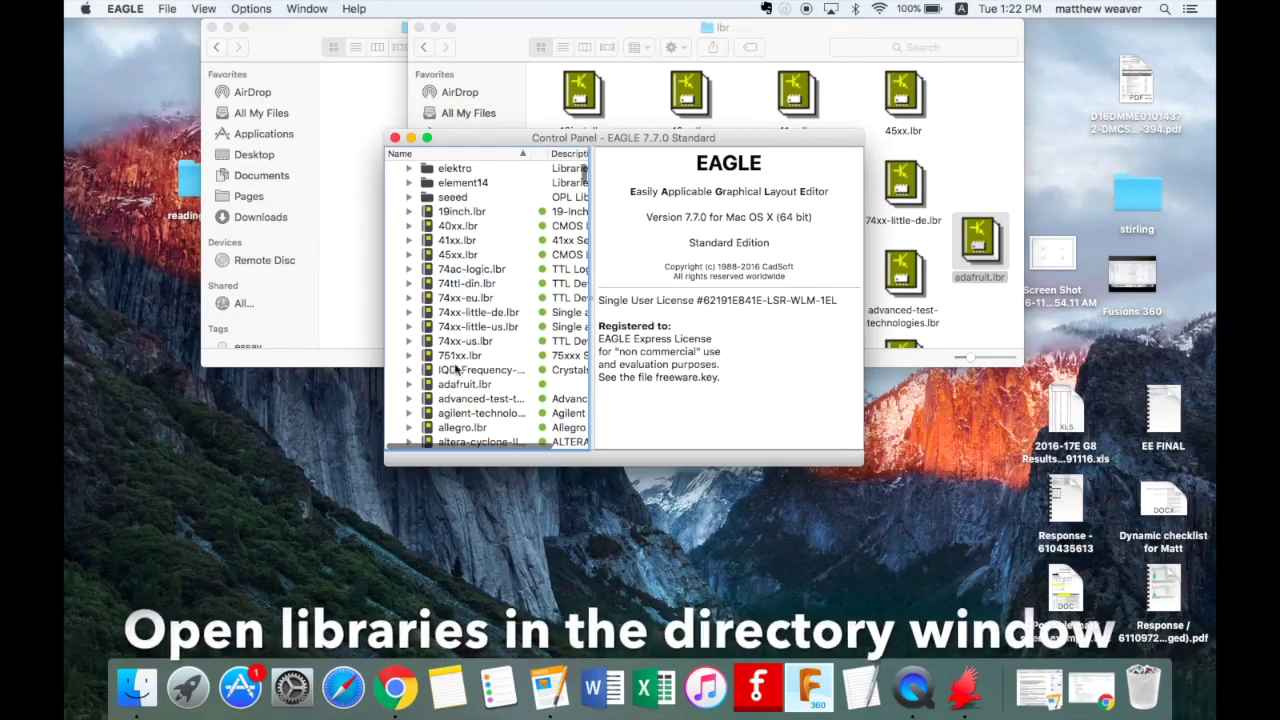
left_click(410, 385)
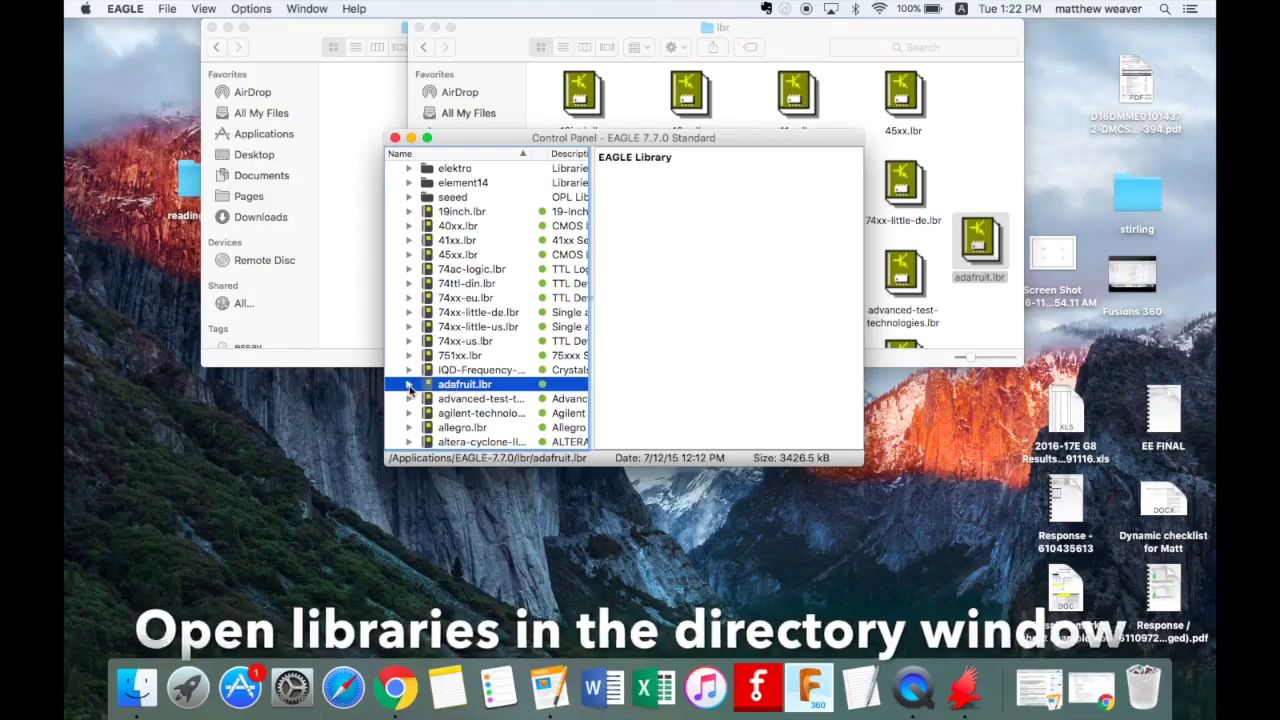
left_click(408, 385)
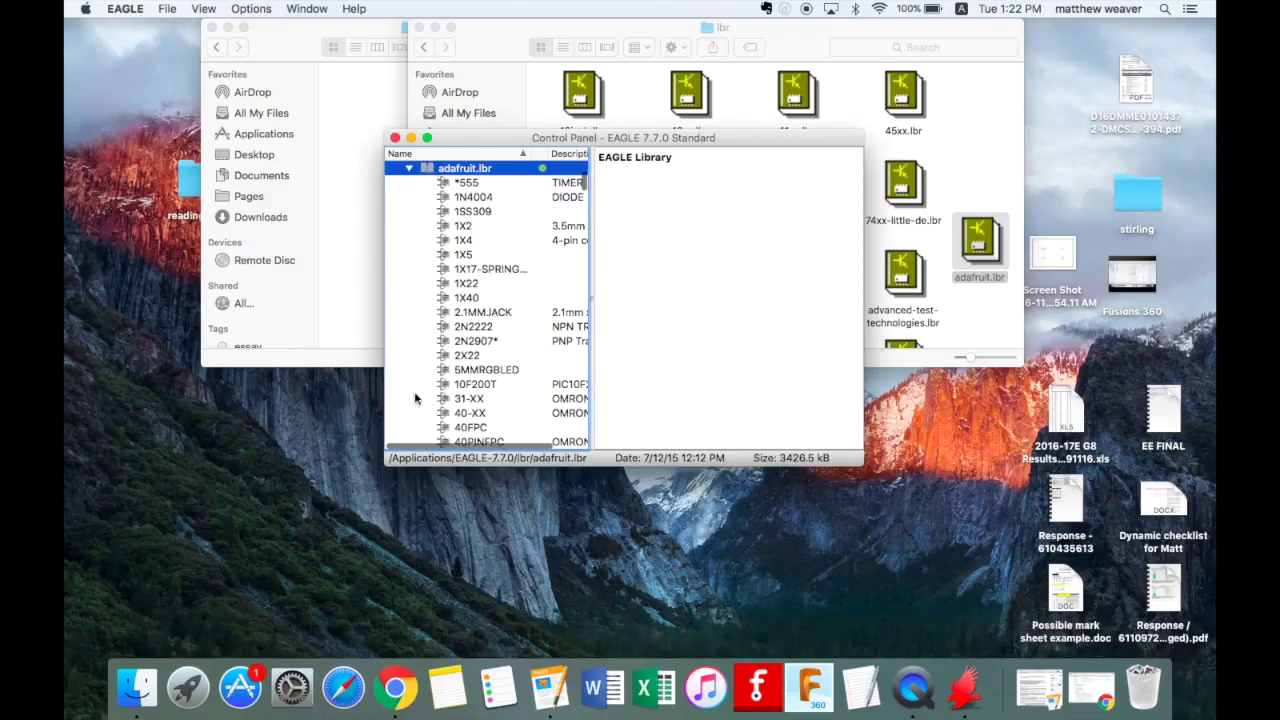
left_click(470, 211)
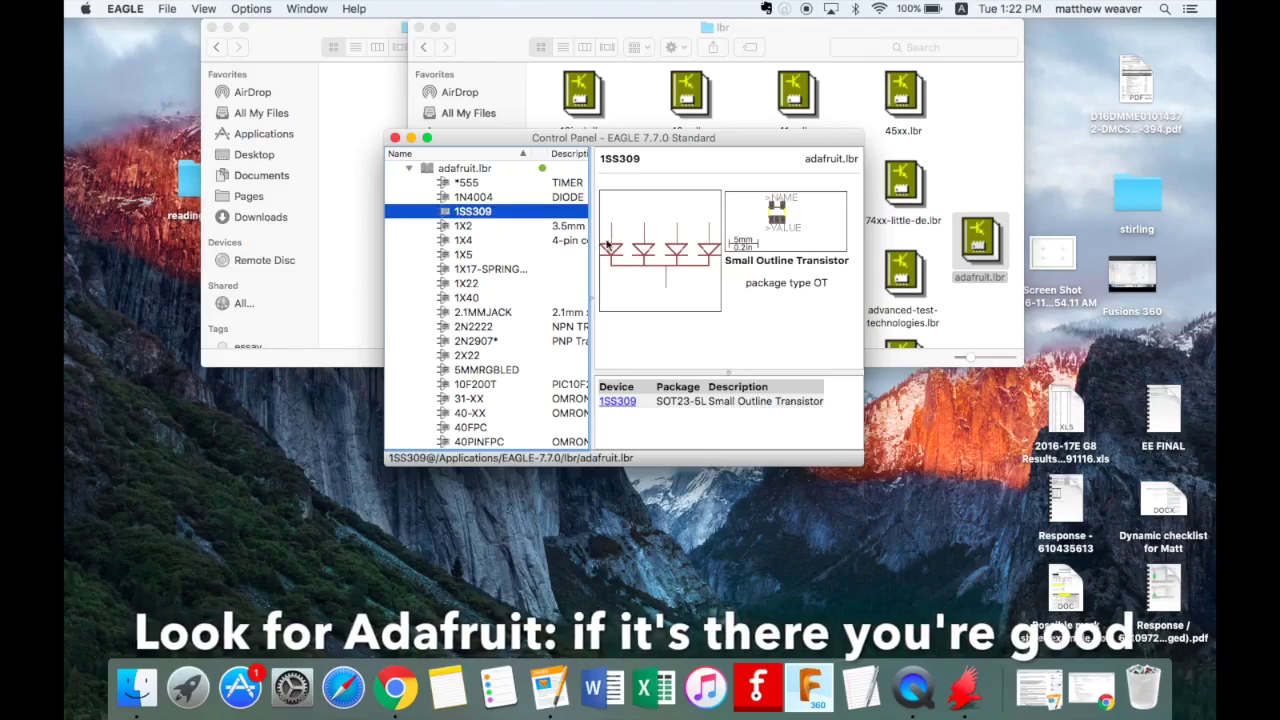
left_click(470, 184)
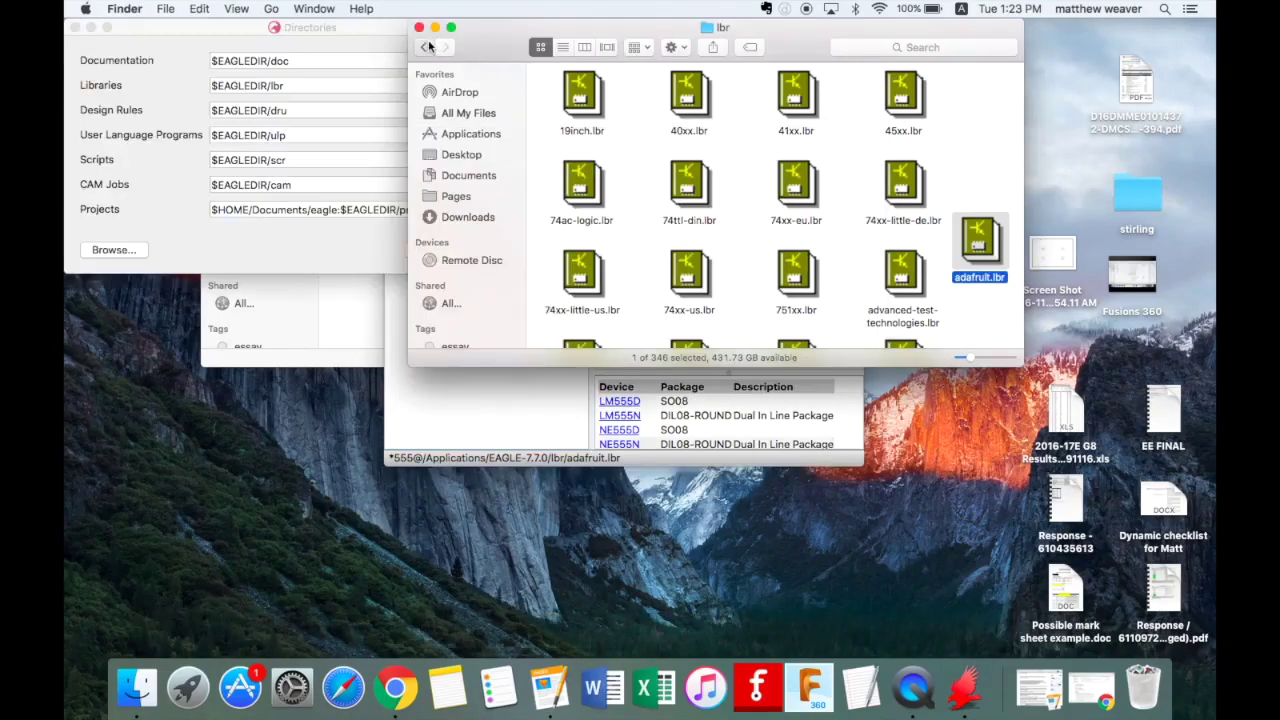
left_click(426, 47)
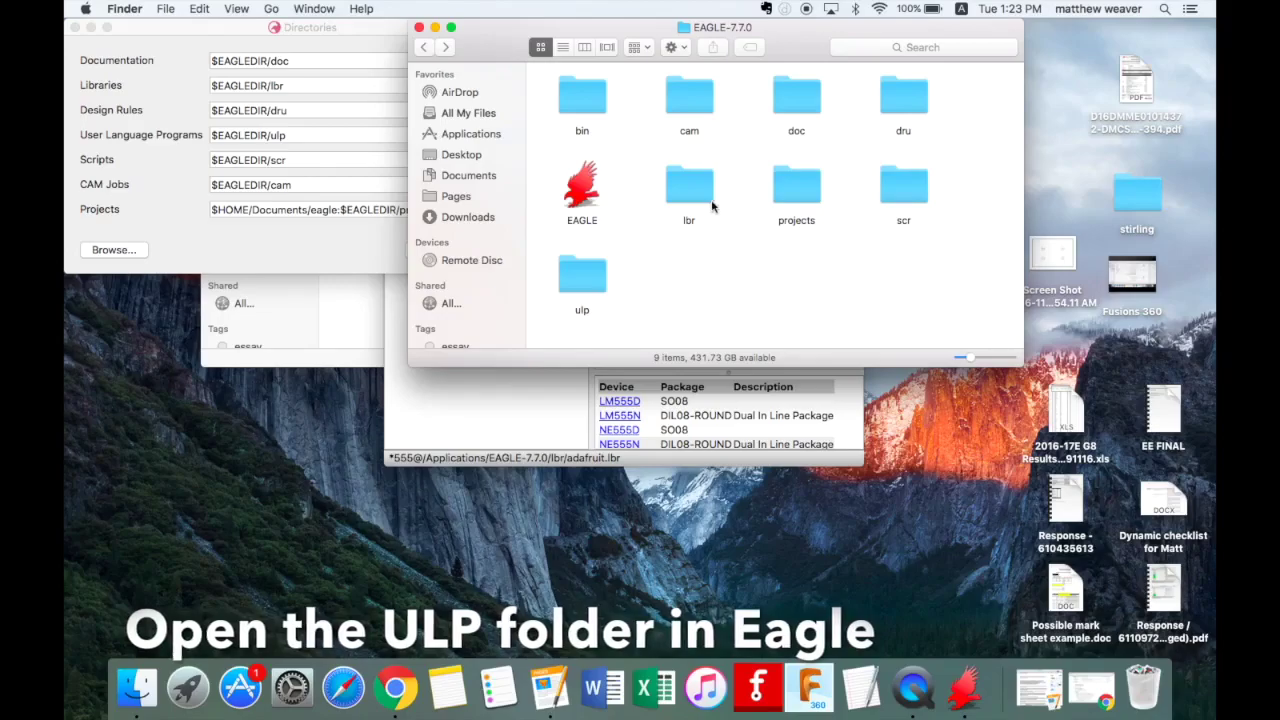
- Look inside the ulp folder and the pcb-gcode-3.6.0.4 folder in Documents
double_click(586, 277)
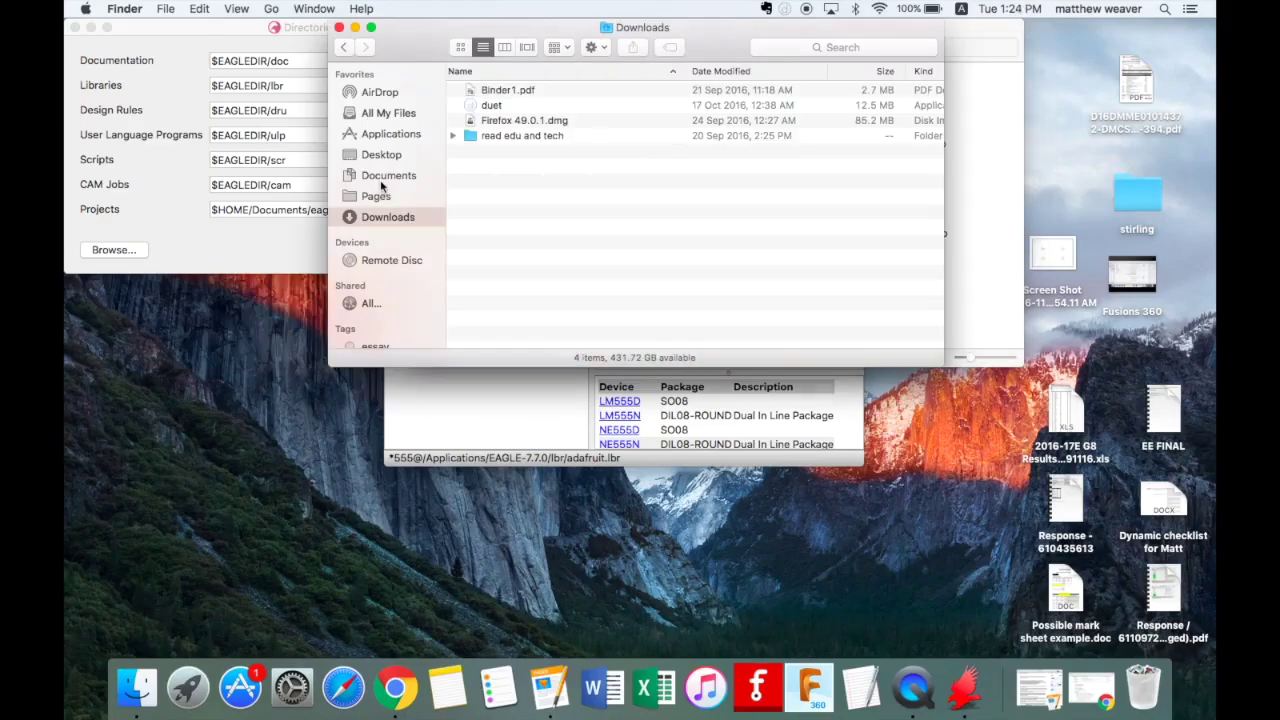
left_click(384, 178)
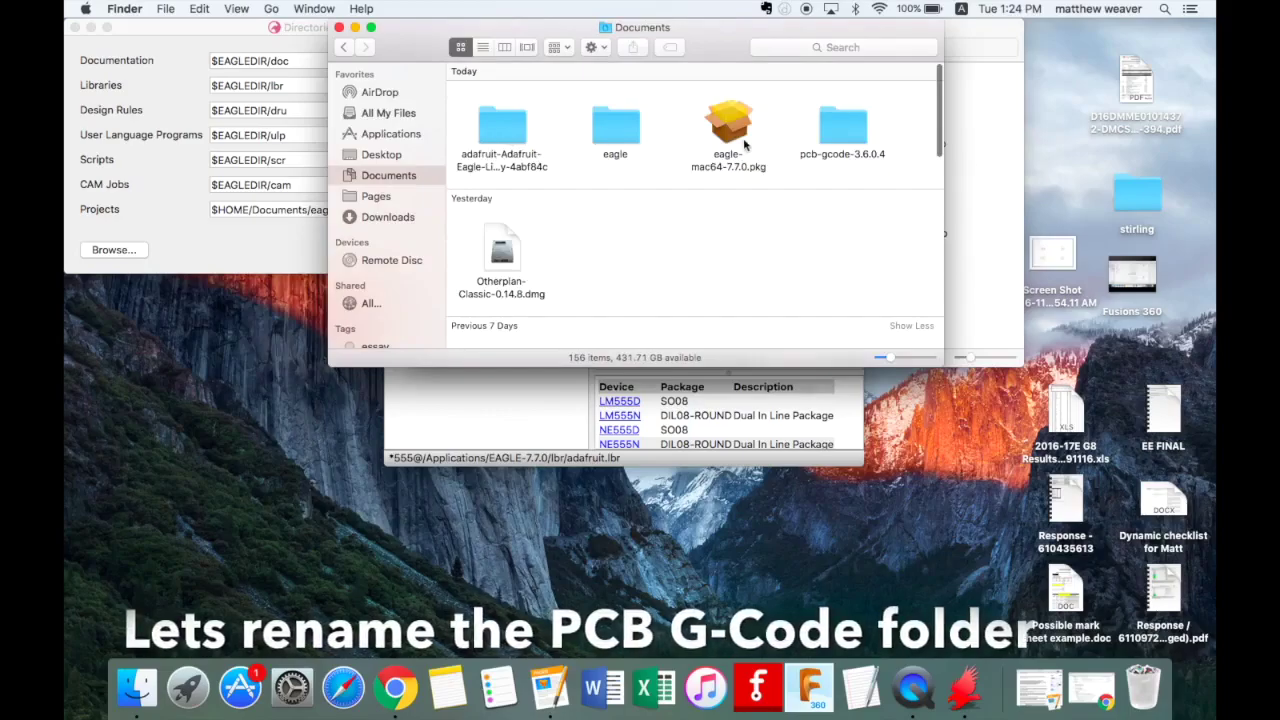
left_click(843, 130)
double_click(843, 130)
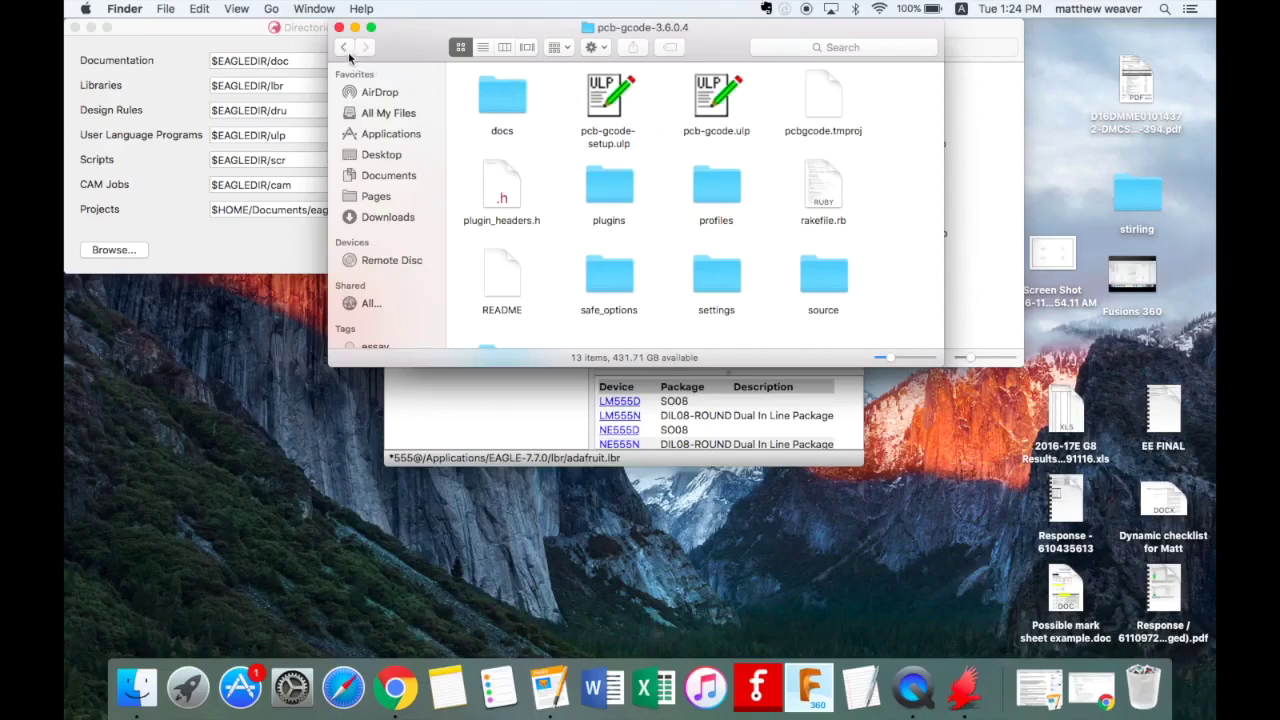
left_click(343, 48)
- Rename the pcb-gcode-3.6.0.4 folder to gcode
left_click(853, 143)
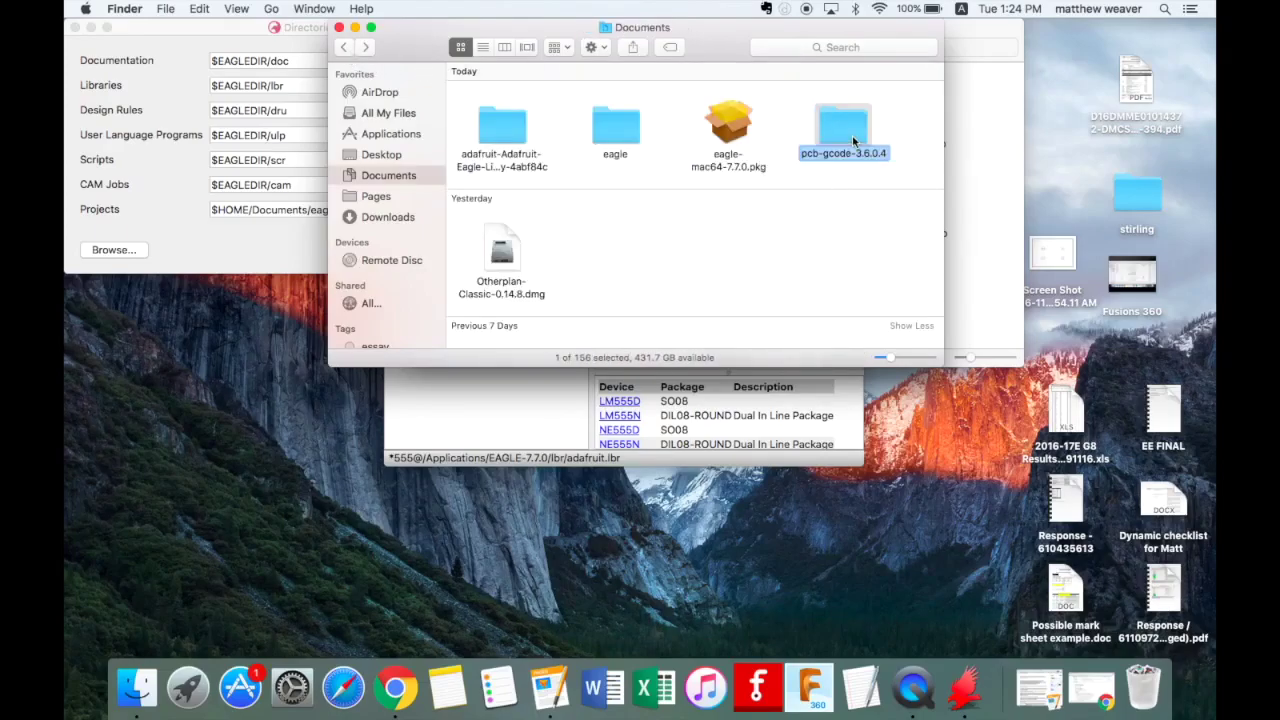
key("BackSpace")
key("BackSpace")
key("BackSpace")
key("BackSpace")
key("BackSpace")
key("BackSpace")
key("BackSpace")
key("BackSpace")
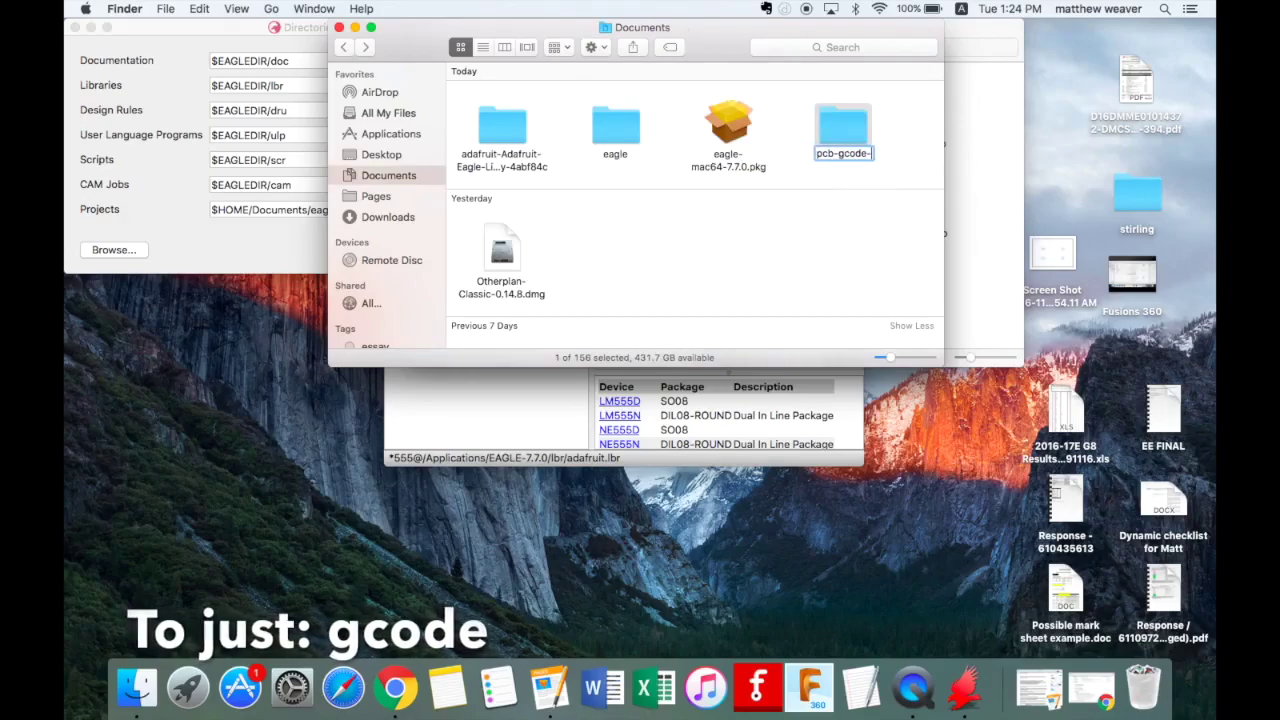
key("BackSpace")
key("BackSpace")
key("BackSpace")
key("BackSpace")
key("BackSpace")
key("BackSpace")
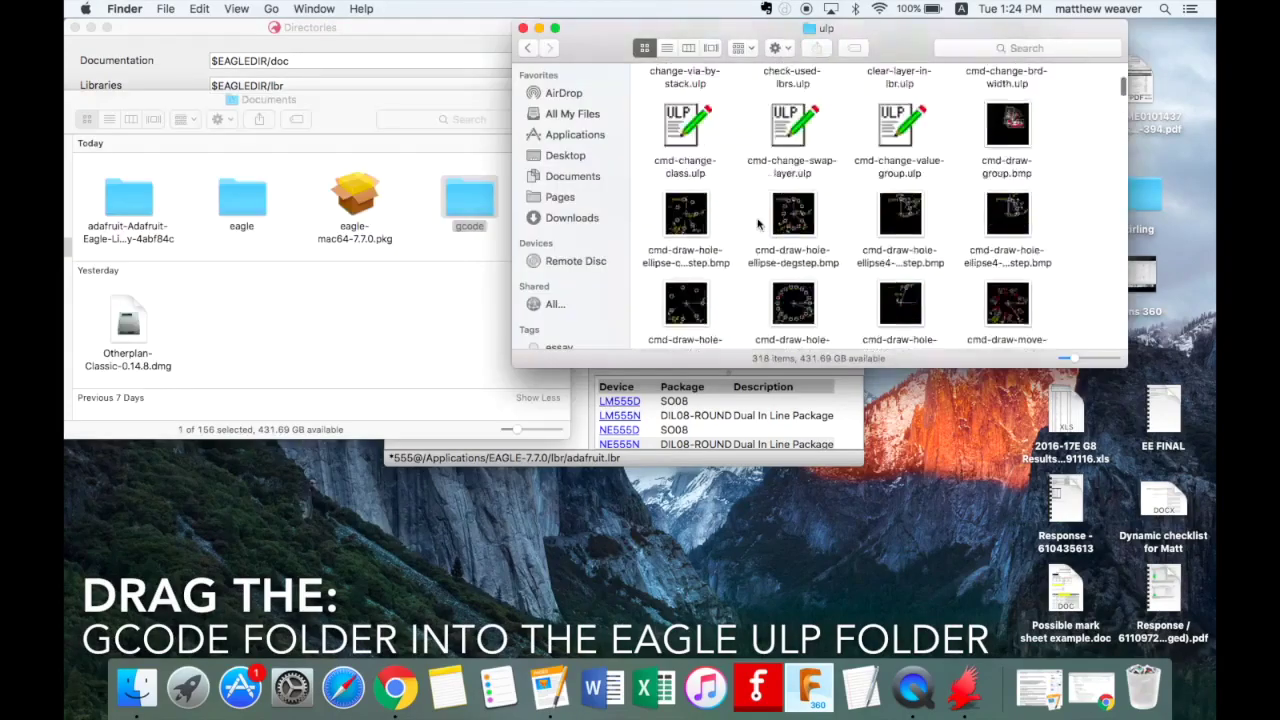
- Move gcode into EAGLE's ulp folder, set the ULP path to $EAGLEDIR/ulp/gcode, and quit EAGLE
scroll(880, 210, "up", 5)
left_click_drag(470, 200, 1072, 186)
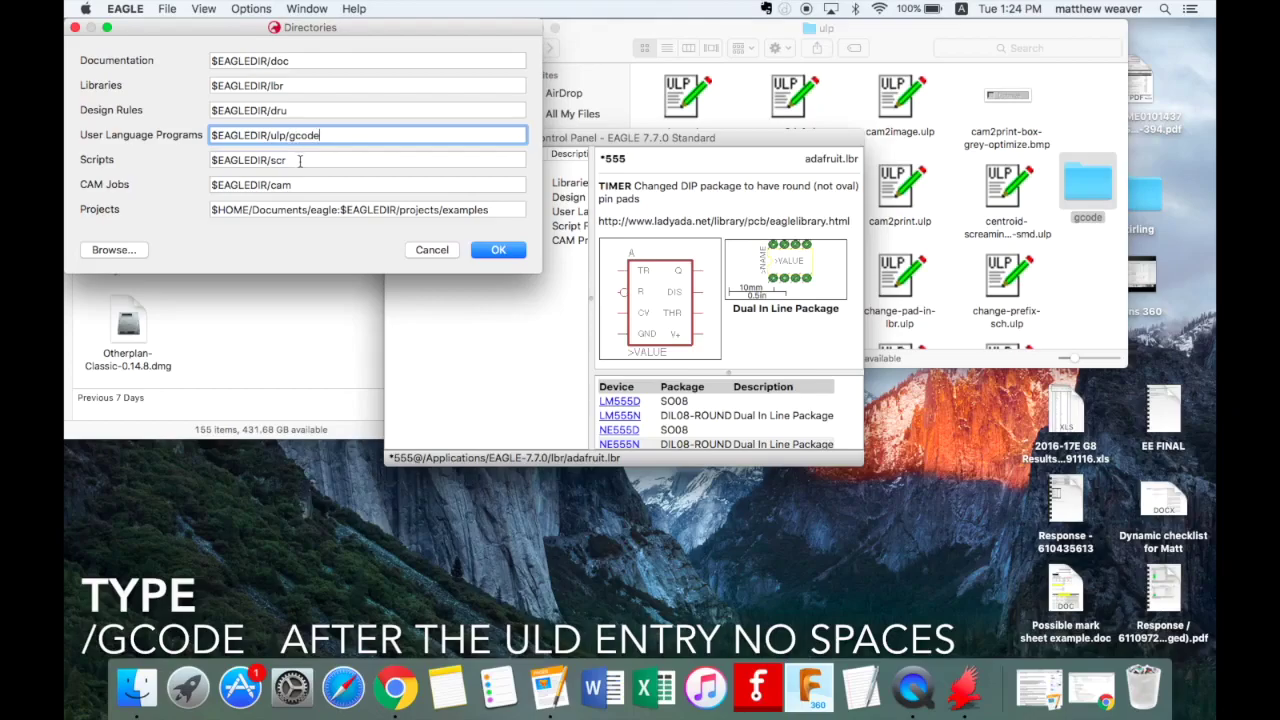
left_click(492, 251)
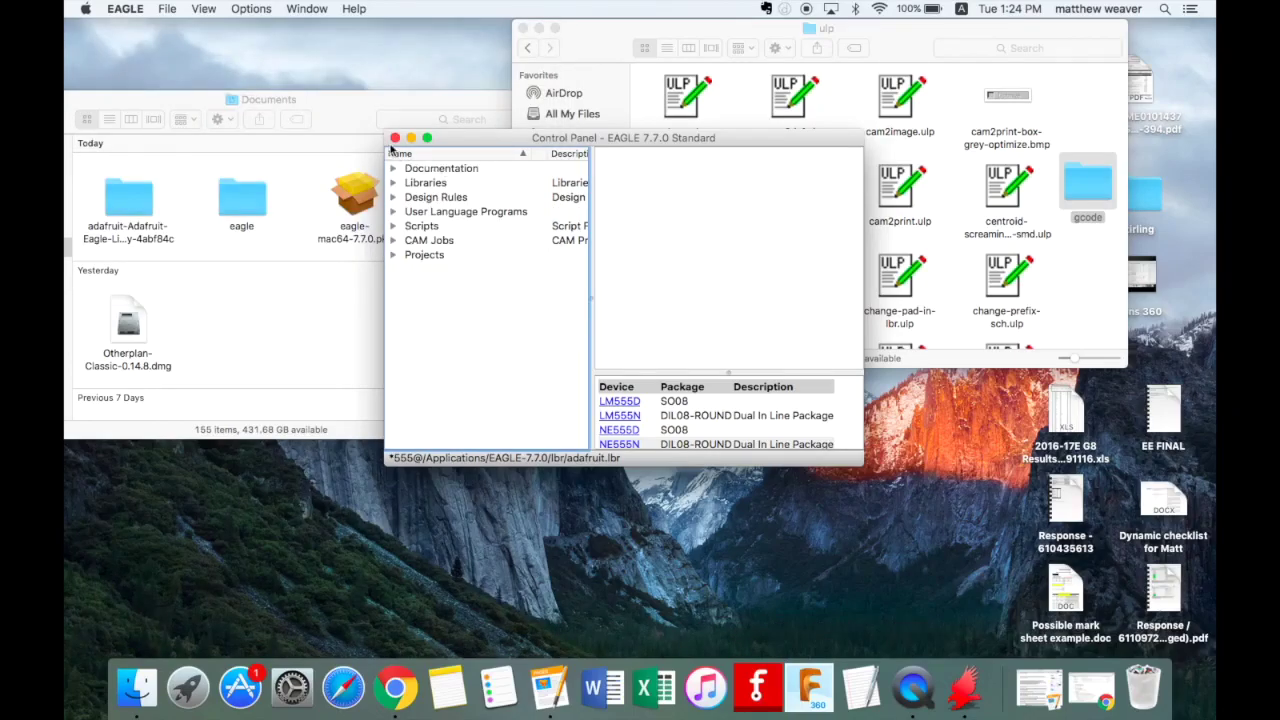
left_click(395, 138)
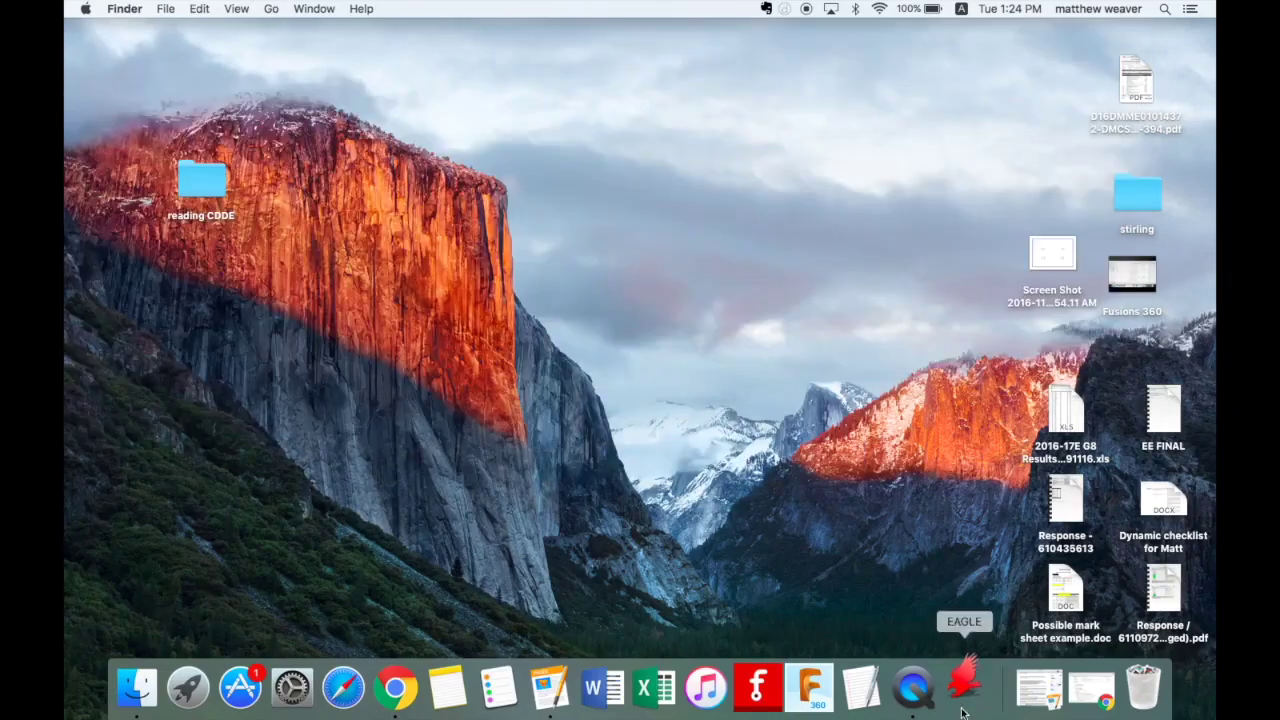
- Relaunch EAGLE and check pcb-gcode.ulp under User Language Programs and the Libraries list
left_click(965, 688)
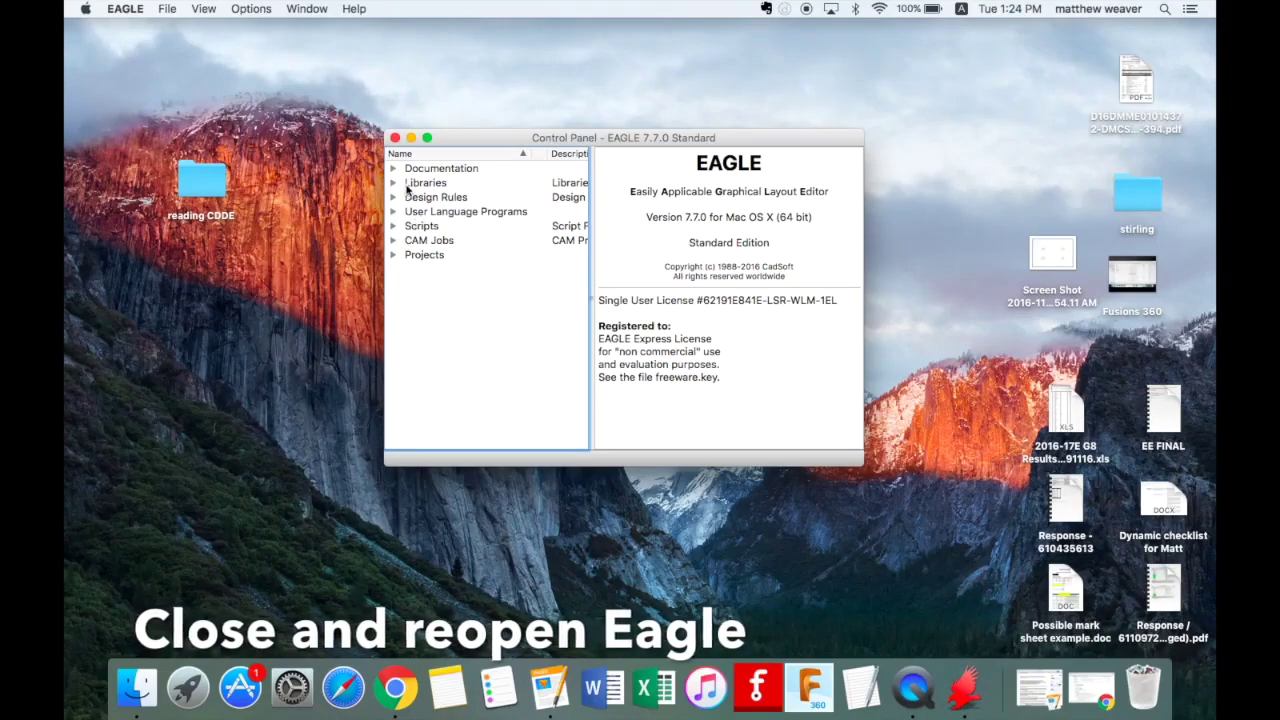
left_click(394, 212)
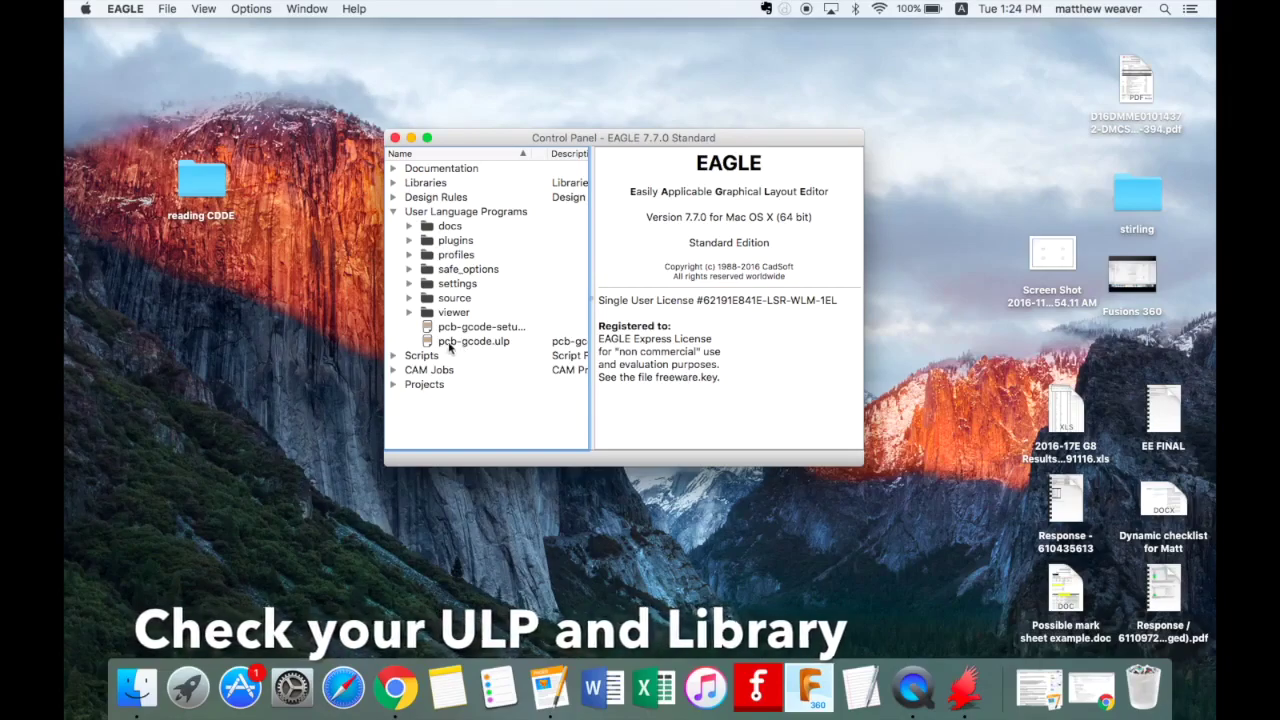
left_click(393, 183)
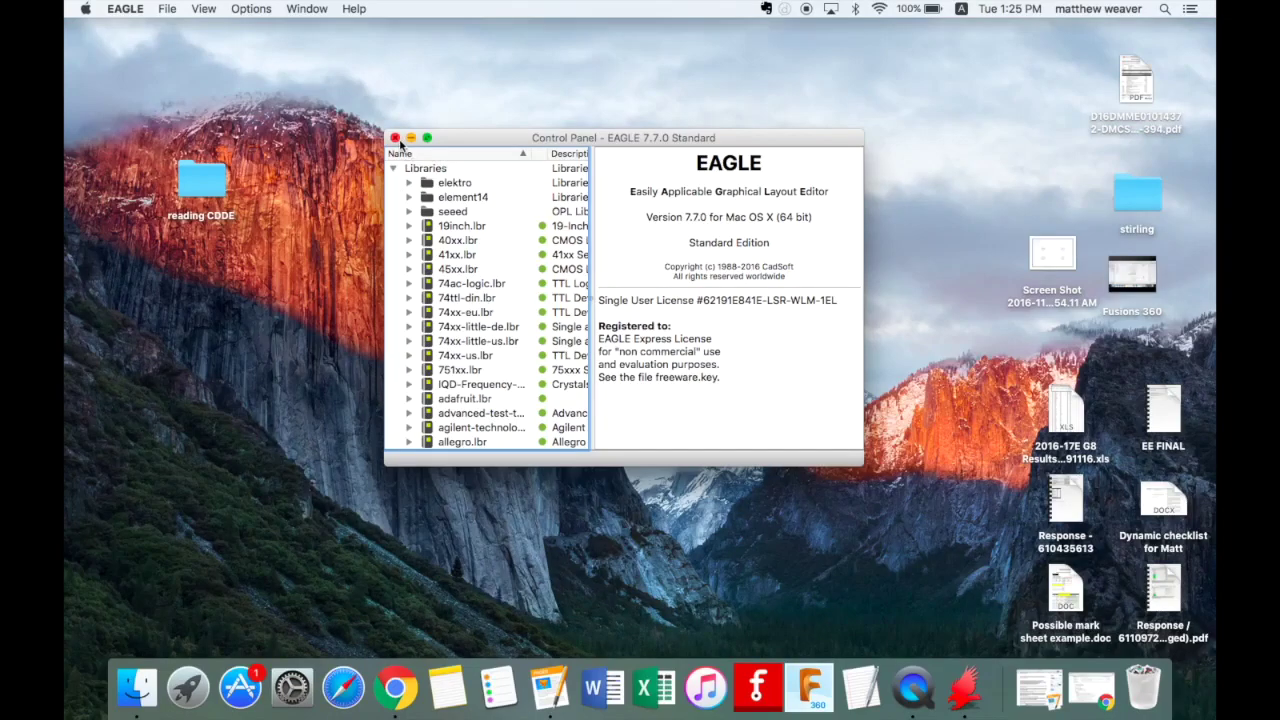
left_click(394, 168)
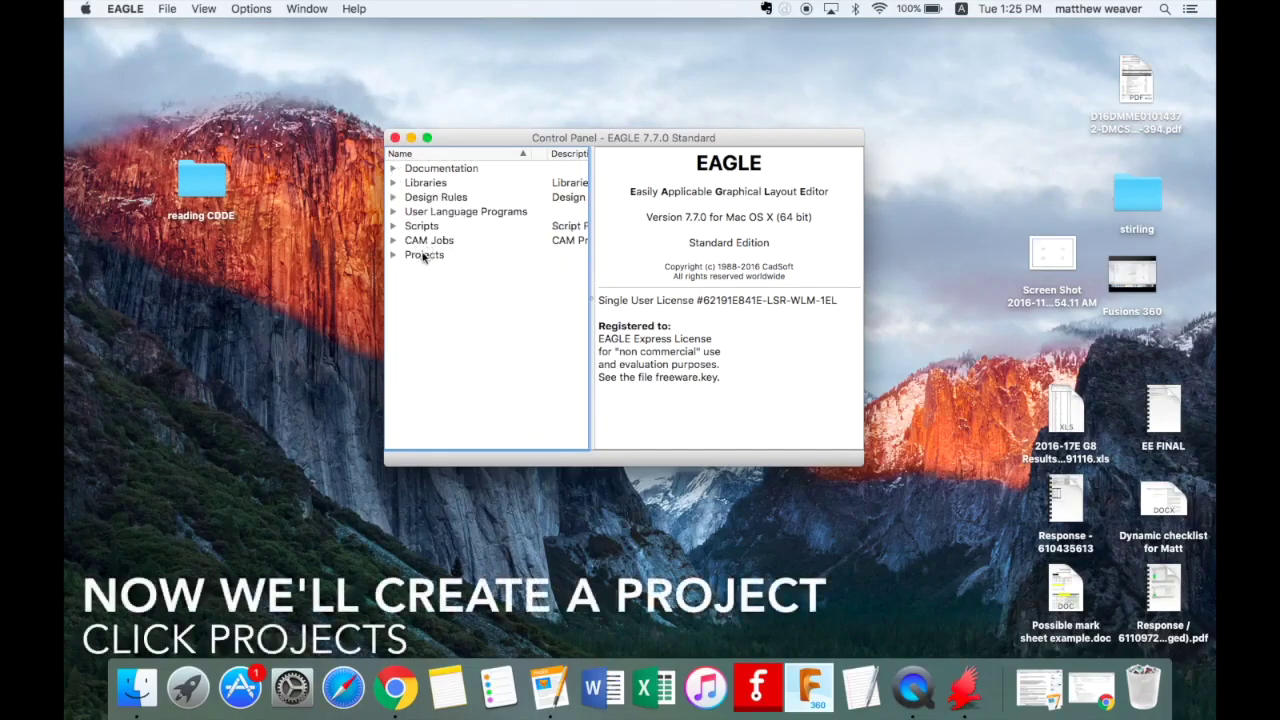
- Under Projects, add a new folder named 'my first project' inside the eagle folder
left_click(396, 257)
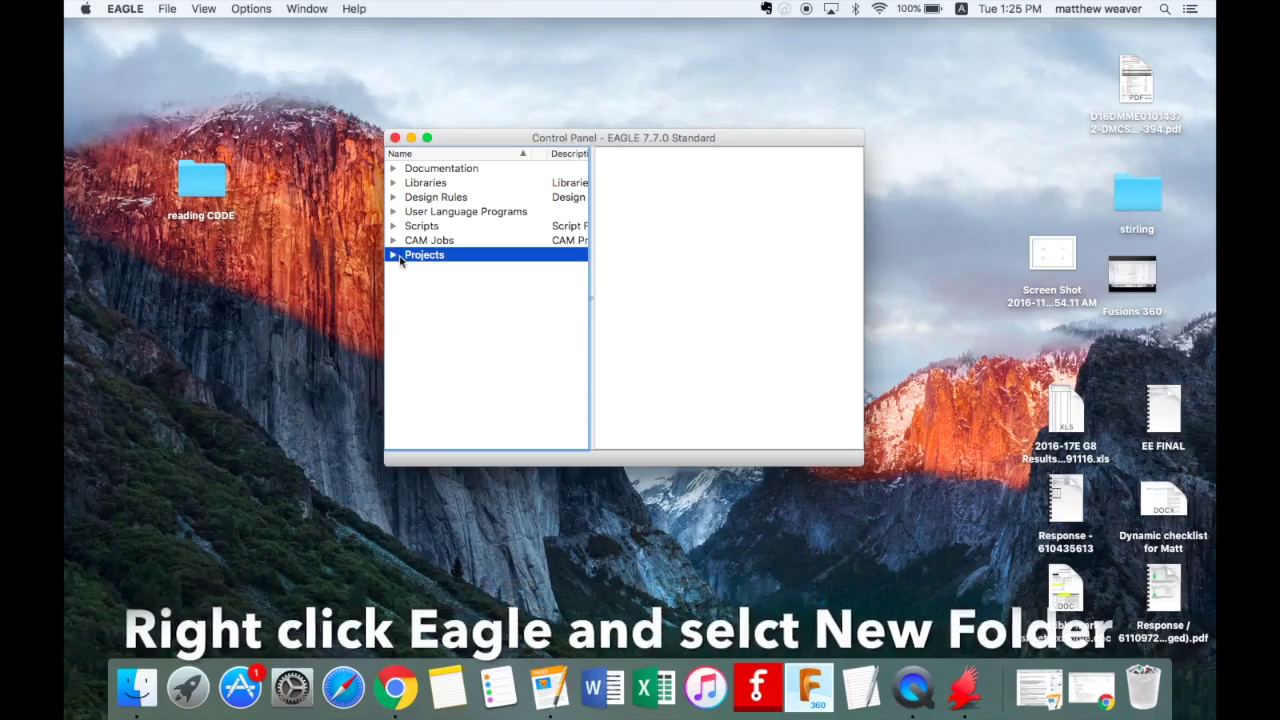
left_click(394, 256)
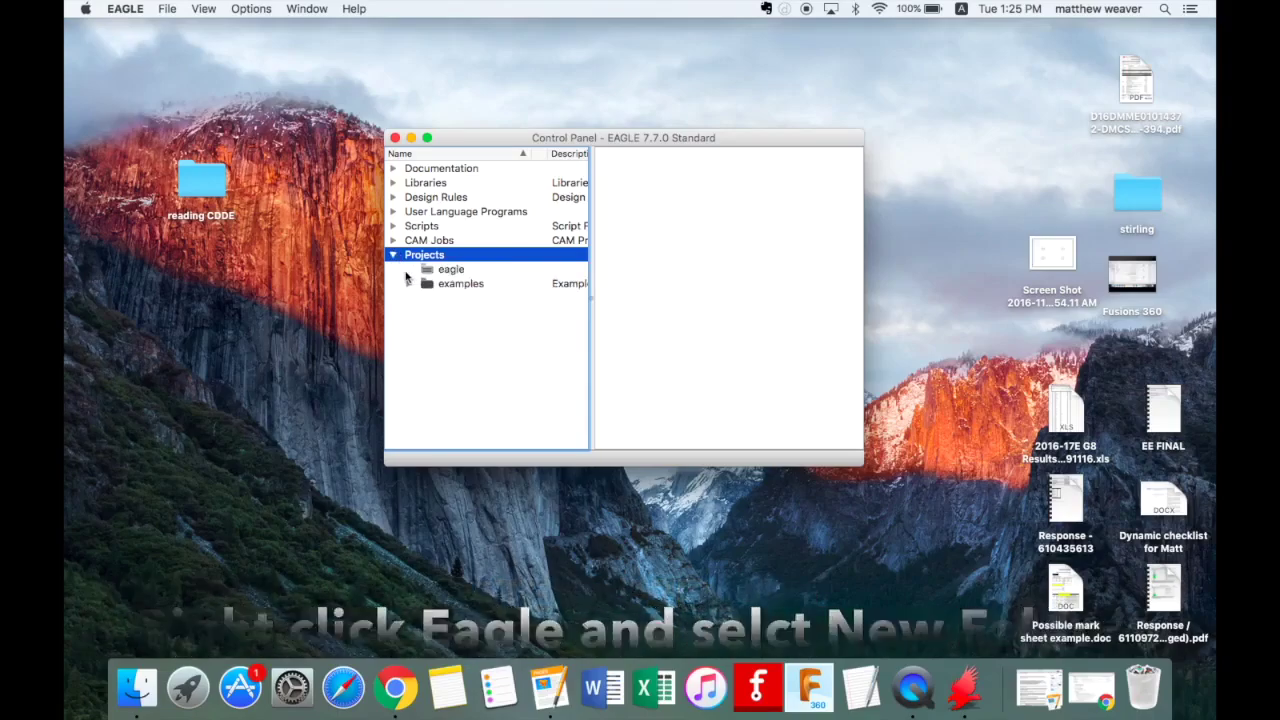
left_click(452, 272)
right_click(457, 275)
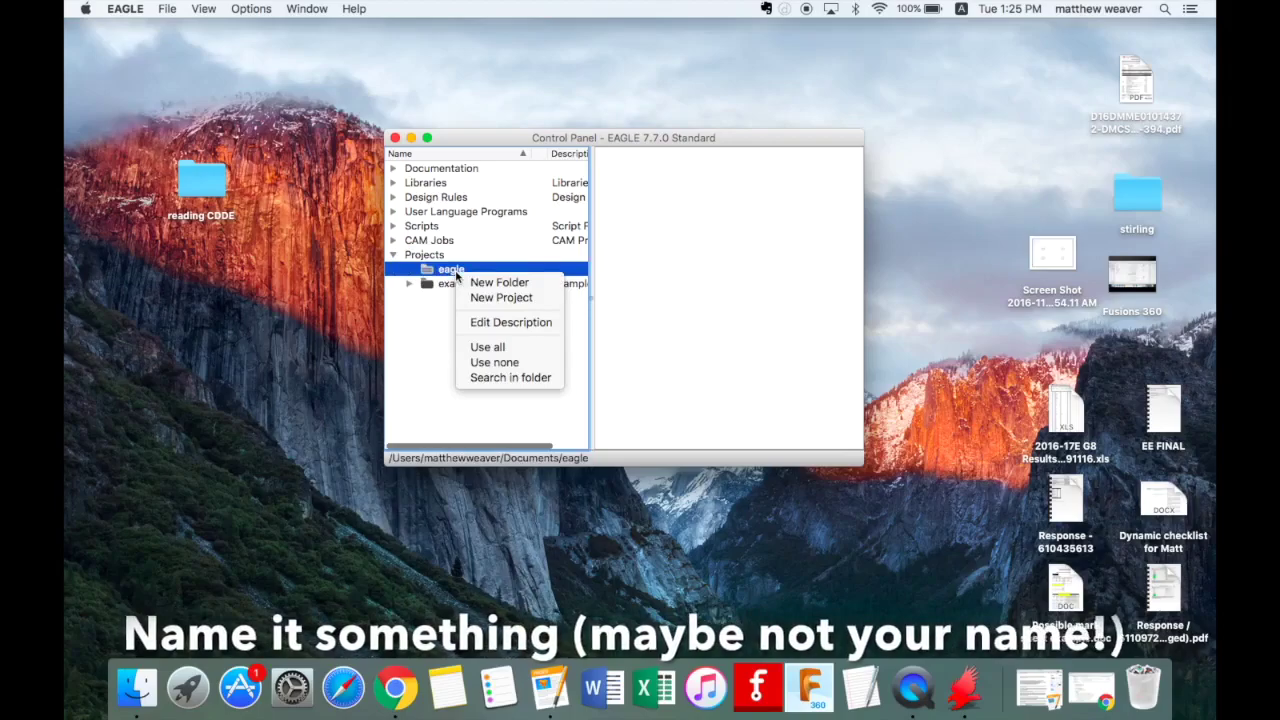
left_click(499, 283)
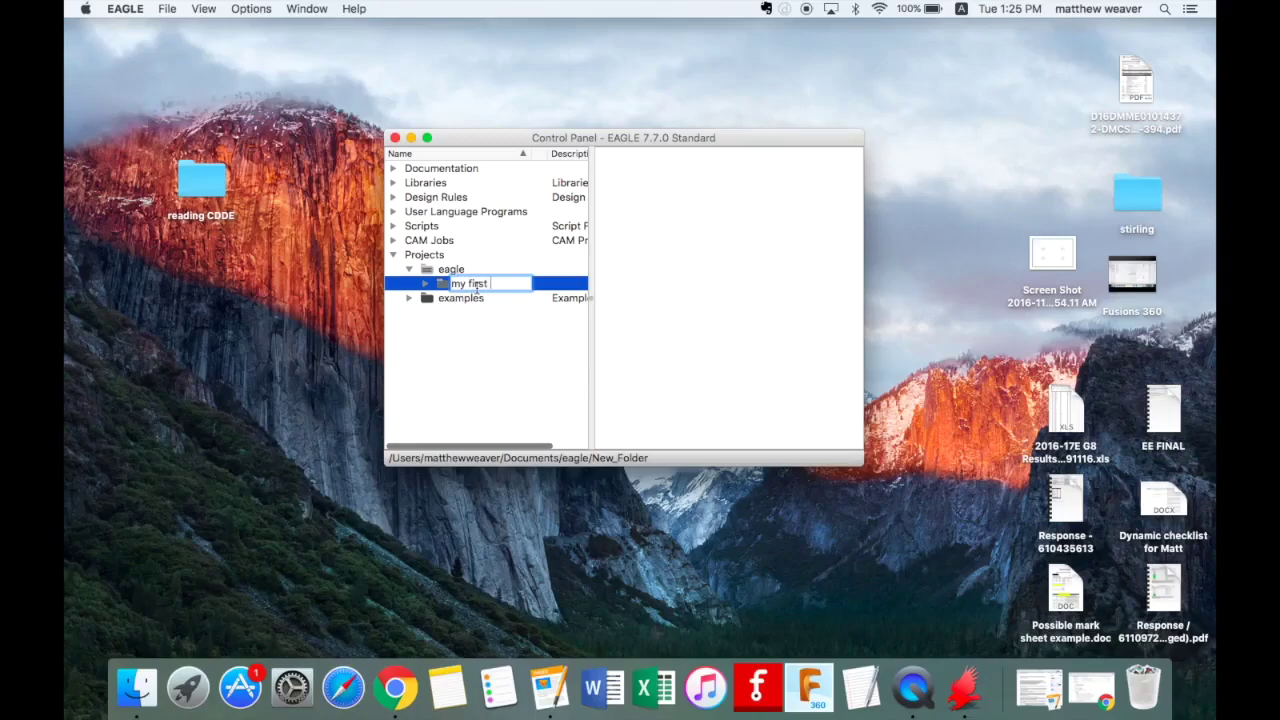
type("ect")
key("Return")
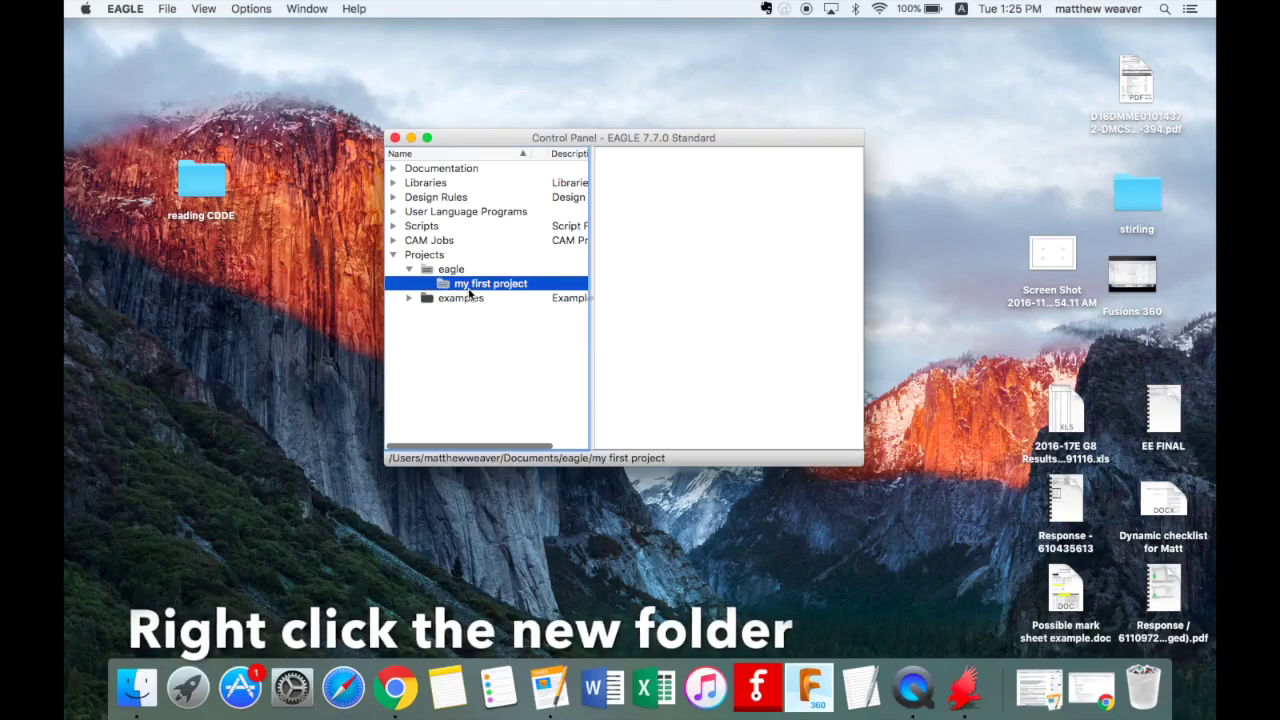
- Create a new project inside 'my first project' and type the name '1st test'
right_click(474, 294)
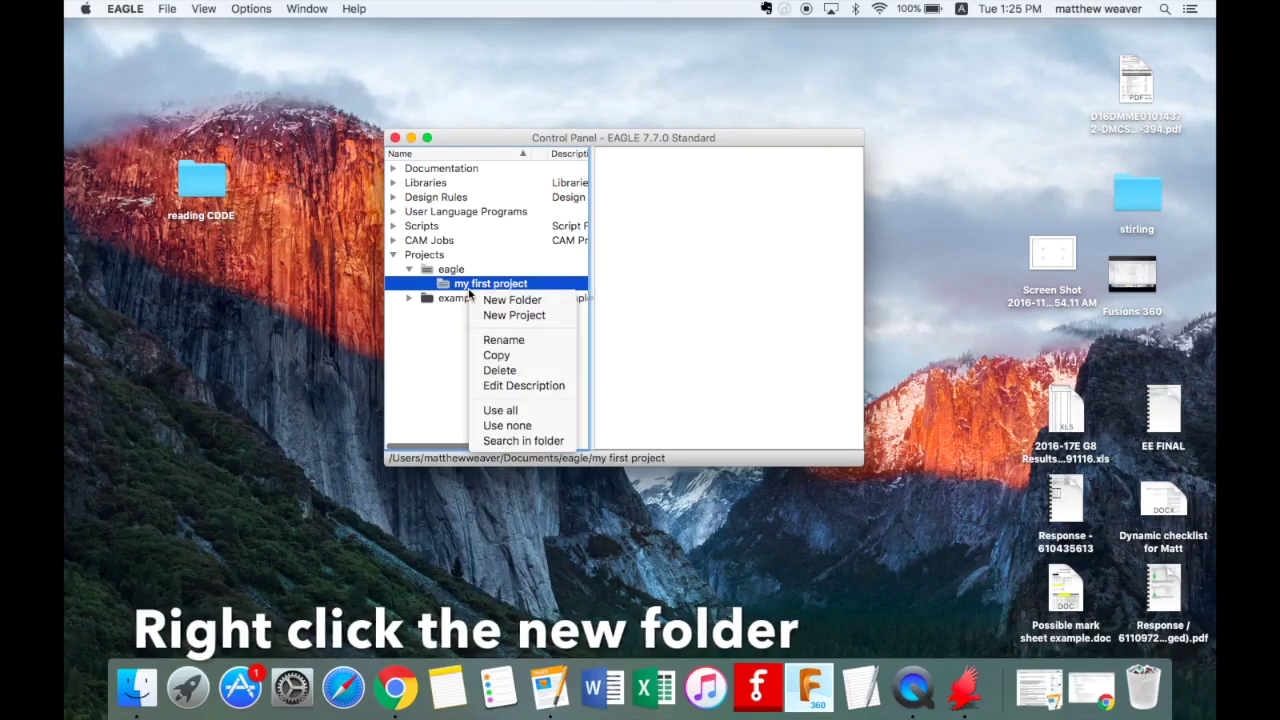
left_click(488, 314)
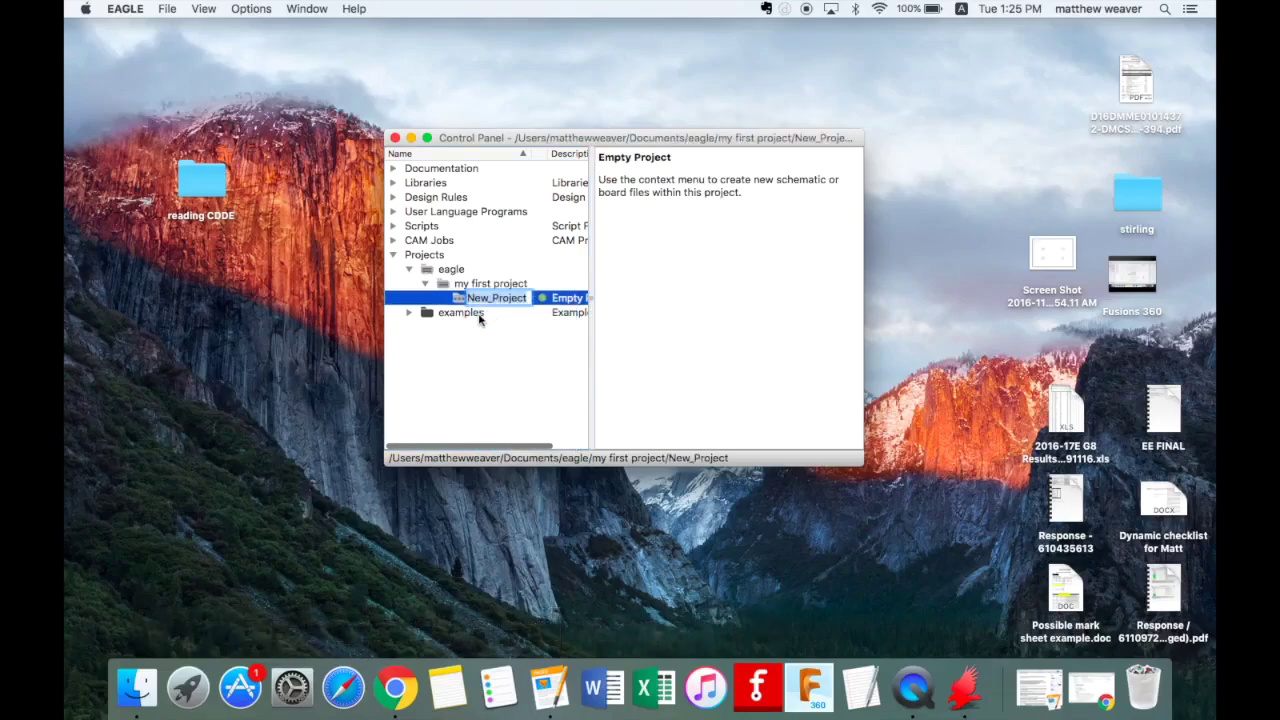
type("1st test")
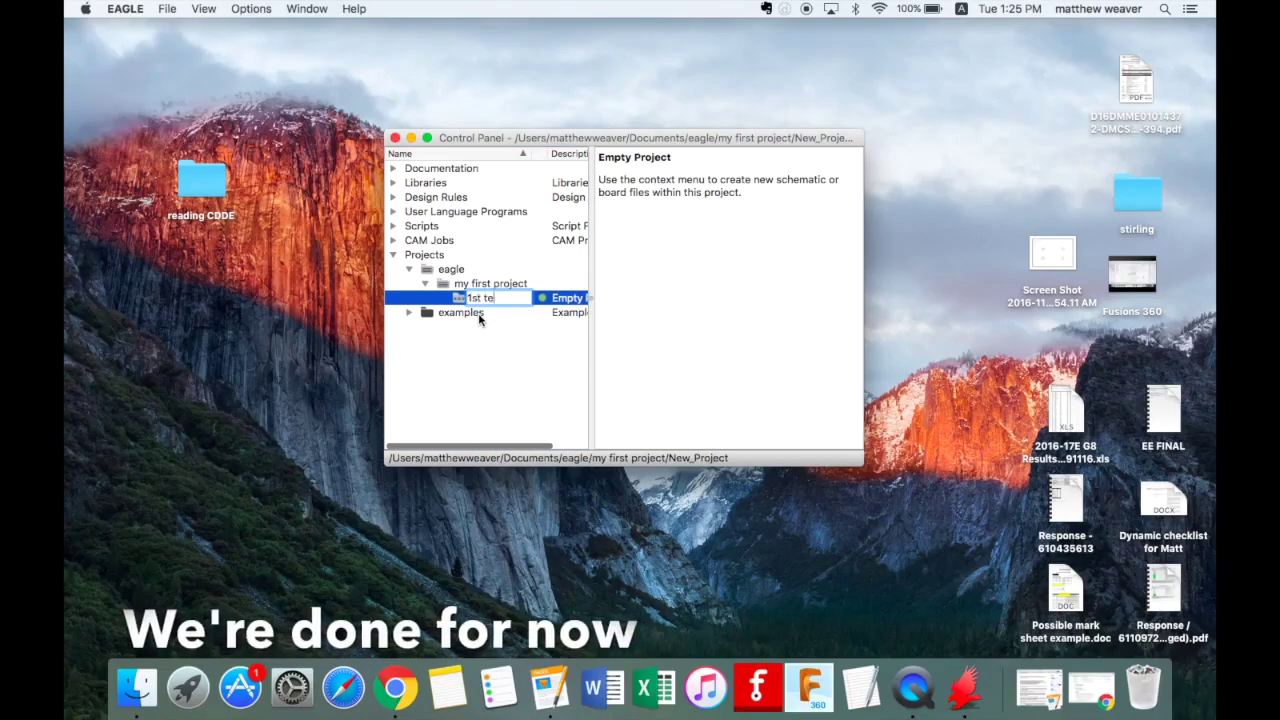